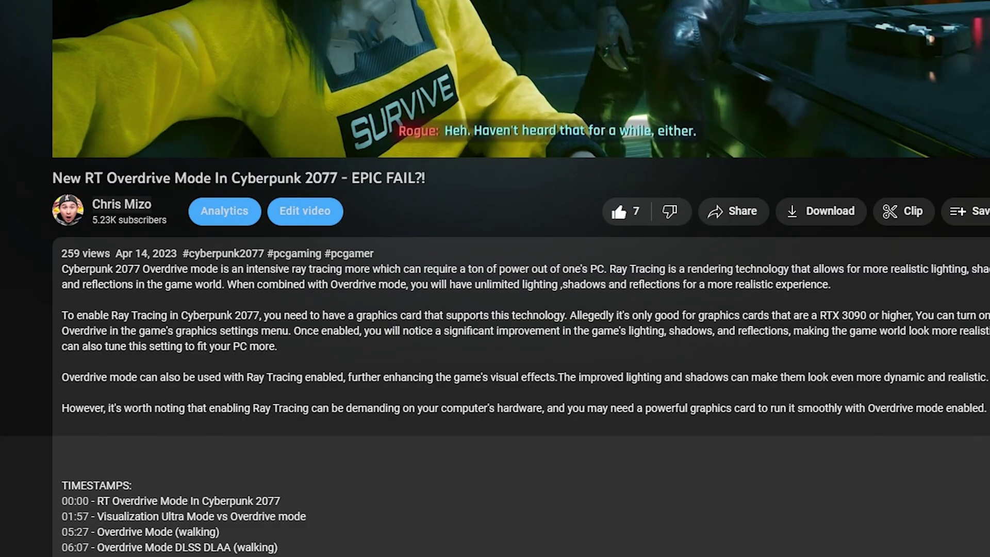
pyautogui.scroll(-12, 496, 279)
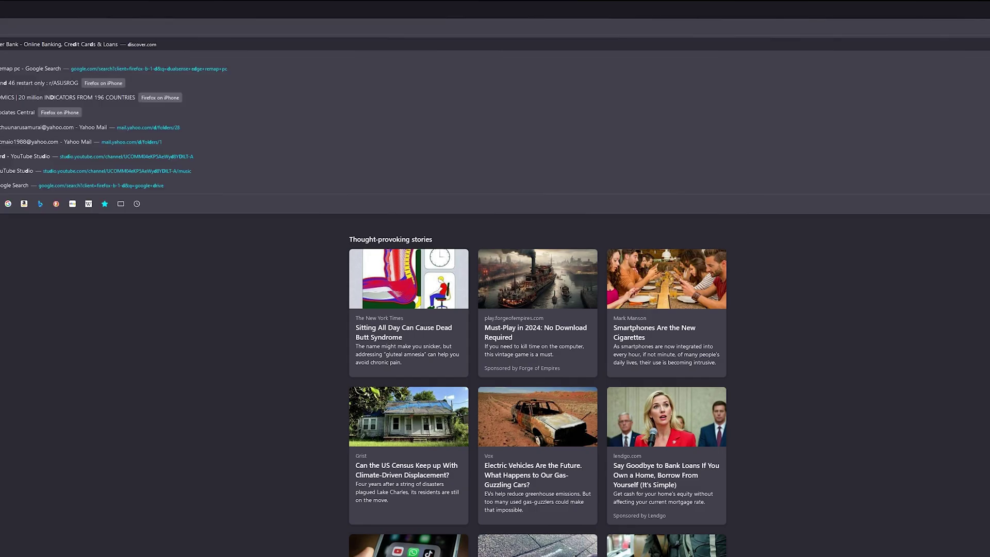
# Step: Load ds4windows.com, go to Get Started, and open the Ryochan7 x64 download page
pyautogui.press('Return')
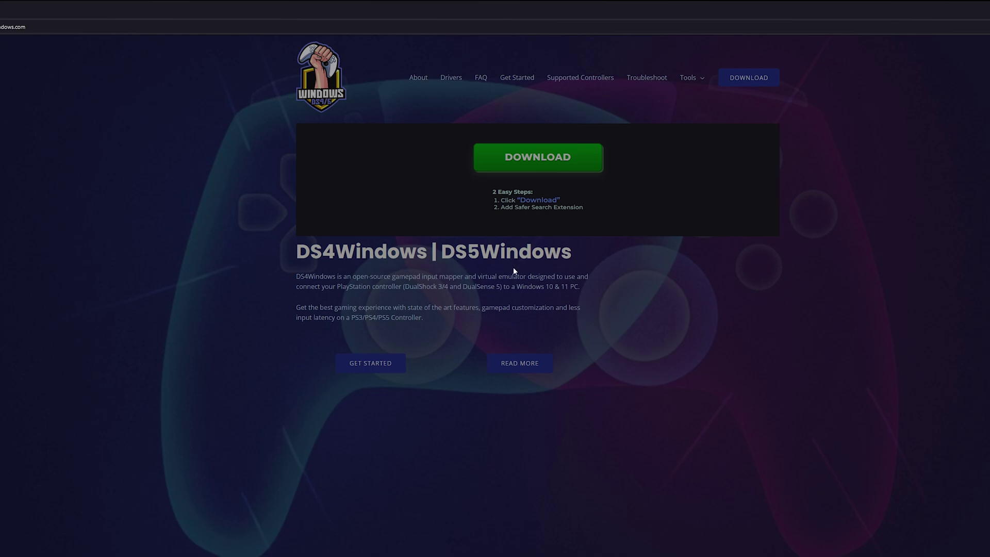
pyautogui.click(380, 372)
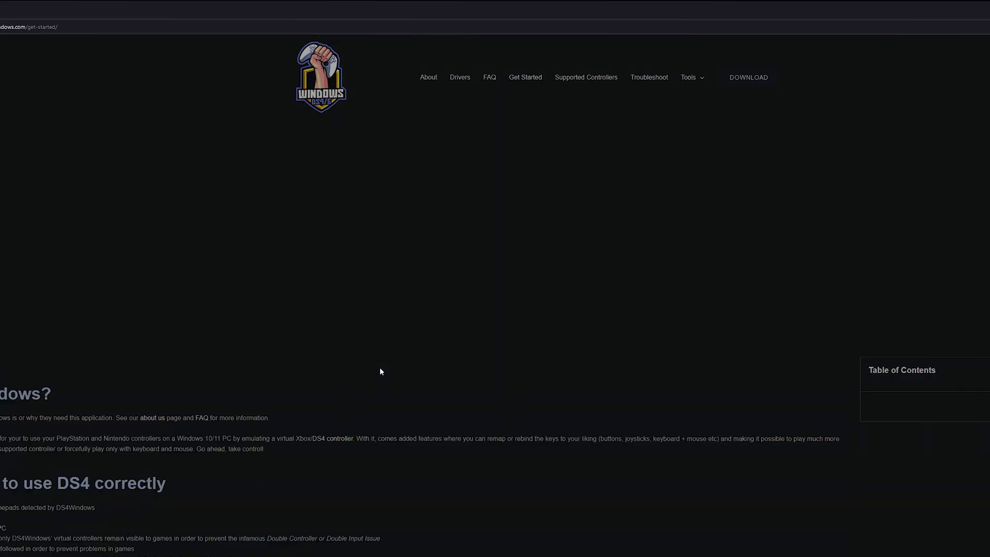
pyautogui.scroll(-4, 379, 367)
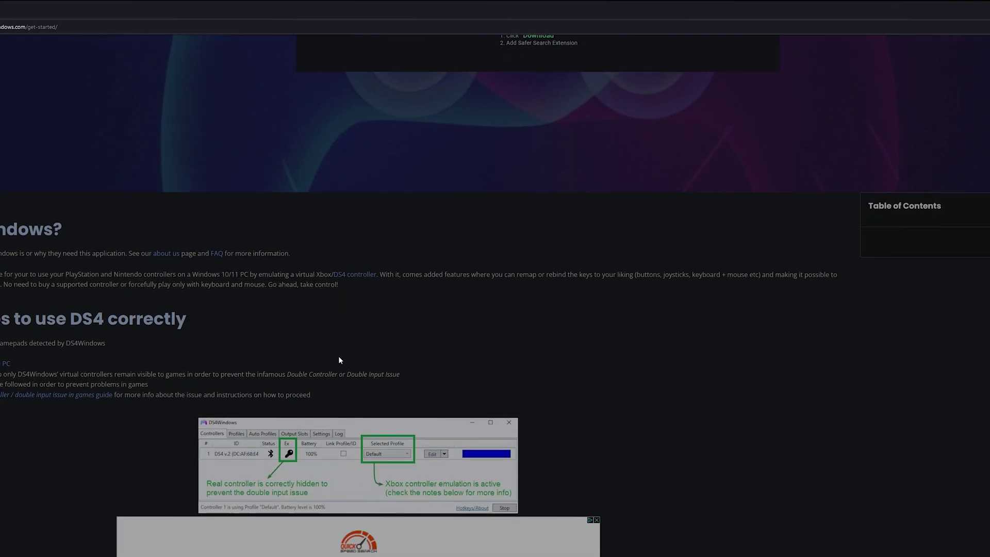
pyautogui.scroll(-1, 214, 343)
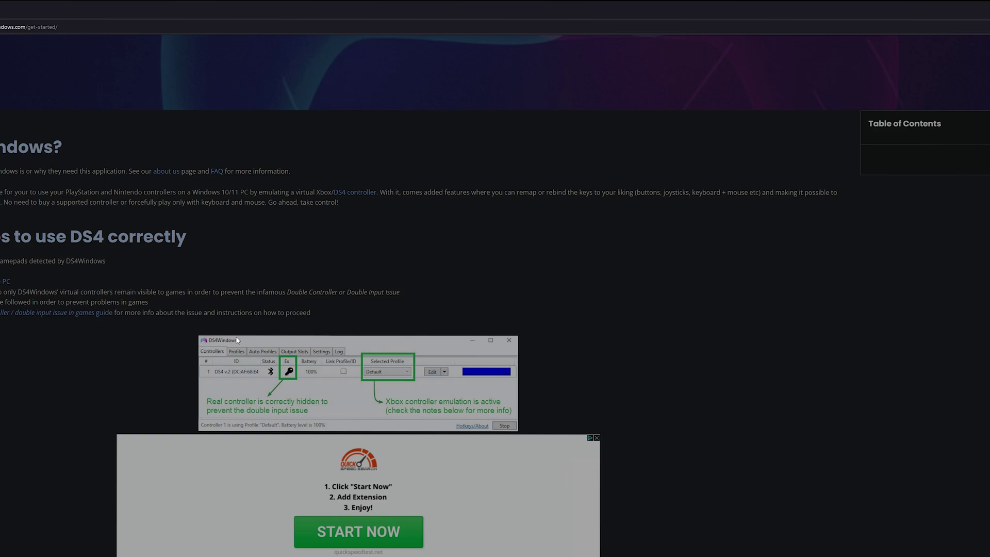
pyautogui.scroll(-2, 206, 335)
pyautogui.scroll(4, 158, 327)
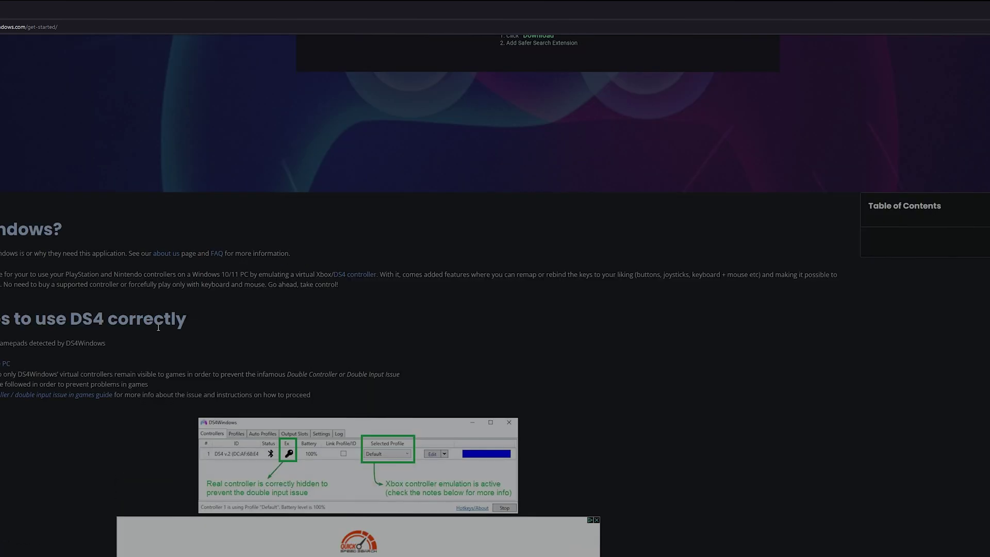
pyautogui.scroll(-5, 160, 327)
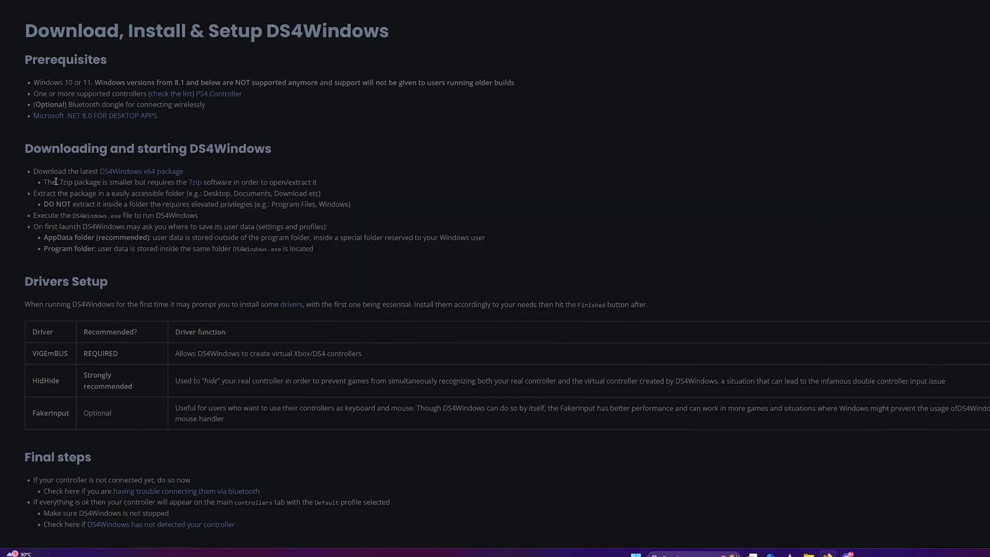
pyautogui.click(152, 177)
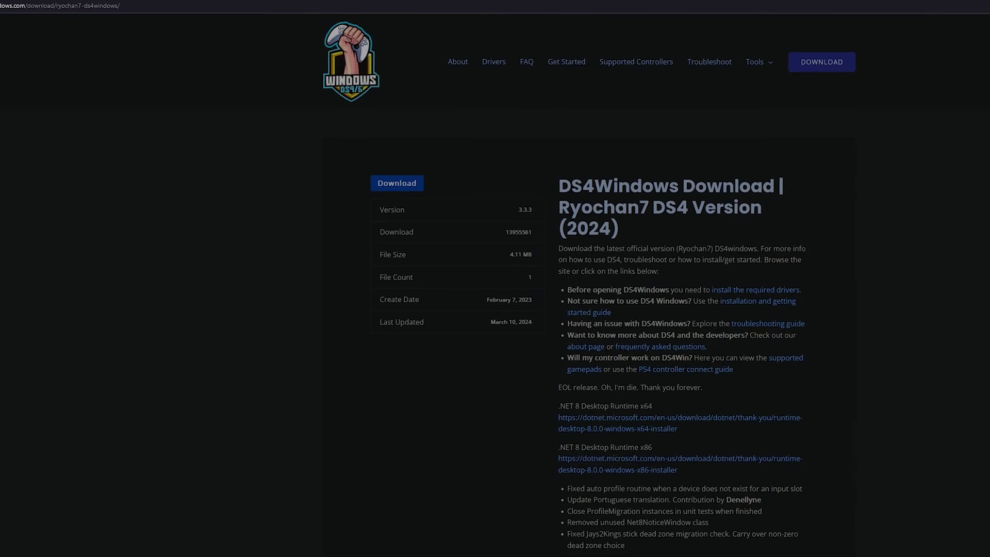
# Step: Locate the downloaded DS4Windows zip in its folder, starting and then cancelling Extract All
pyautogui.hotkey('ctrl', 'shift', 'y')
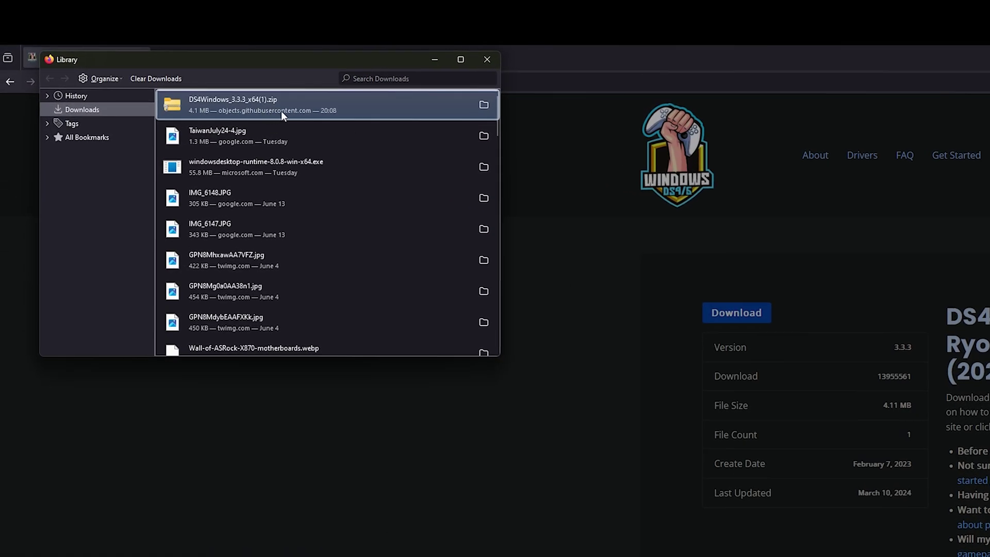
pyautogui.click(483, 105)
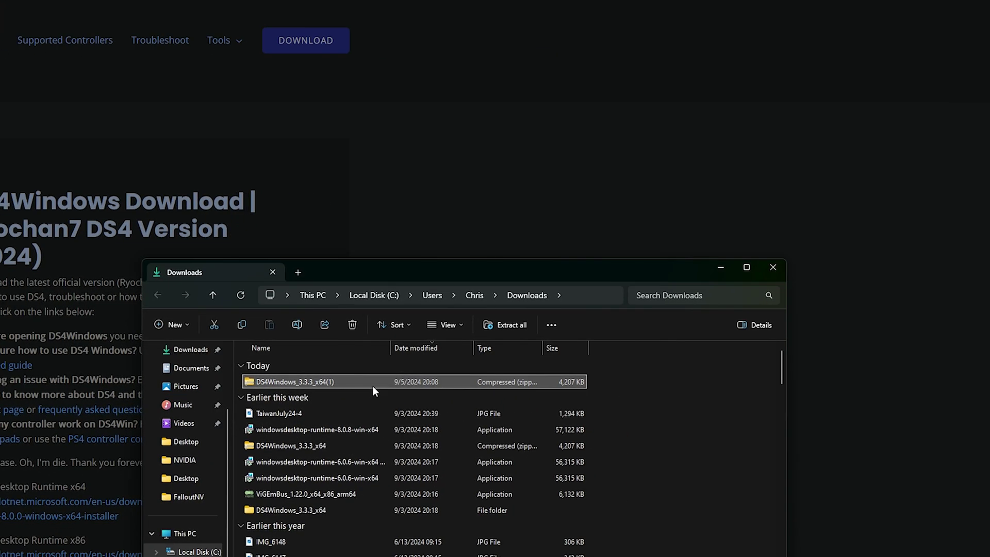
pyautogui.rightClick(661, 420)
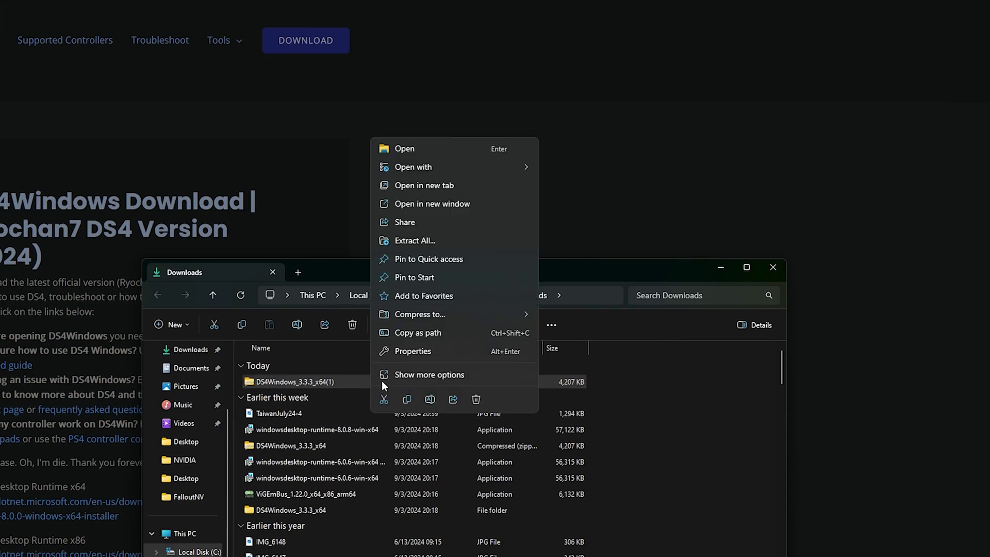
pyautogui.click(437, 239)
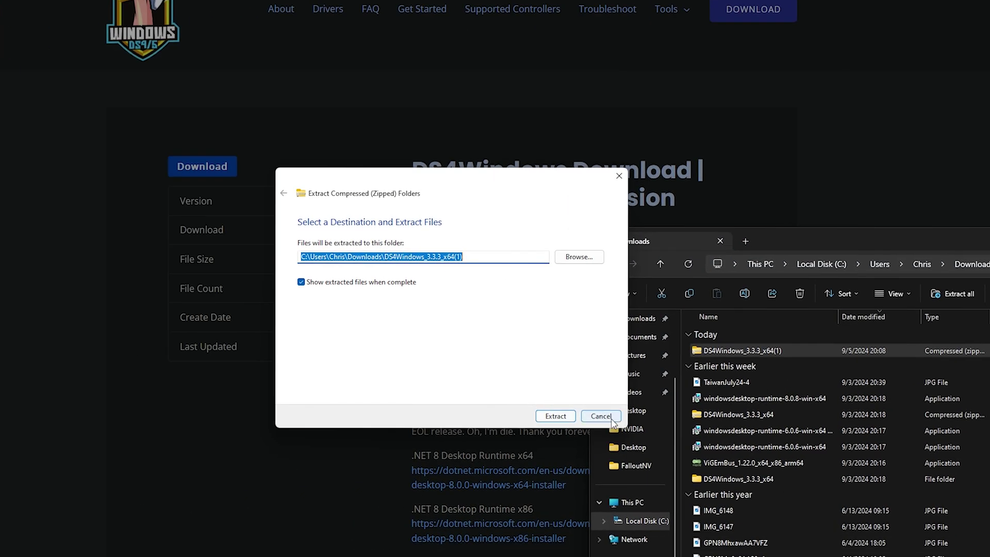
pyautogui.click(613, 419)
# Step: Open DS4Windows_3.3.3_x64 > DS4Windows and launch DS4Windows.exe
pyautogui.doubleClick(828, 478)
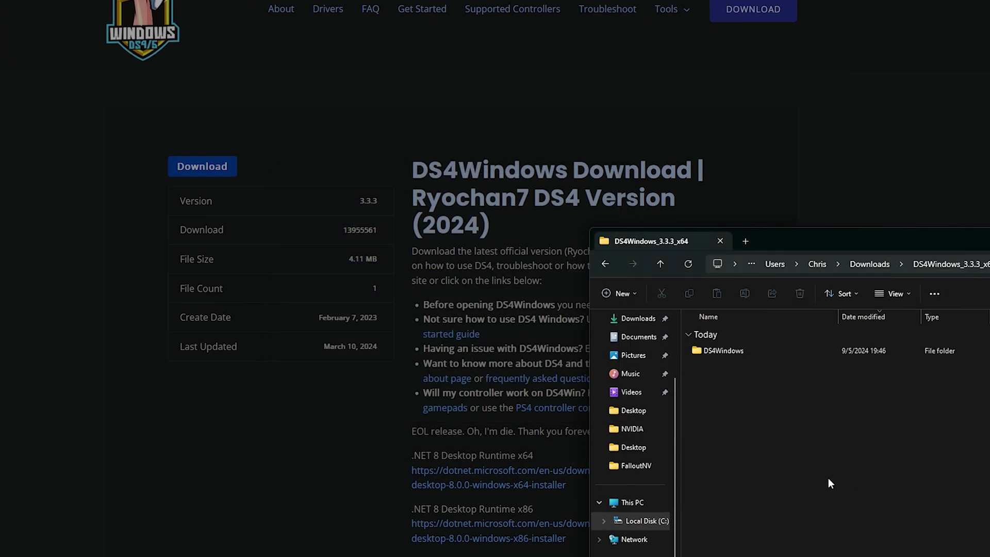
pyautogui.doubleClick(749, 352)
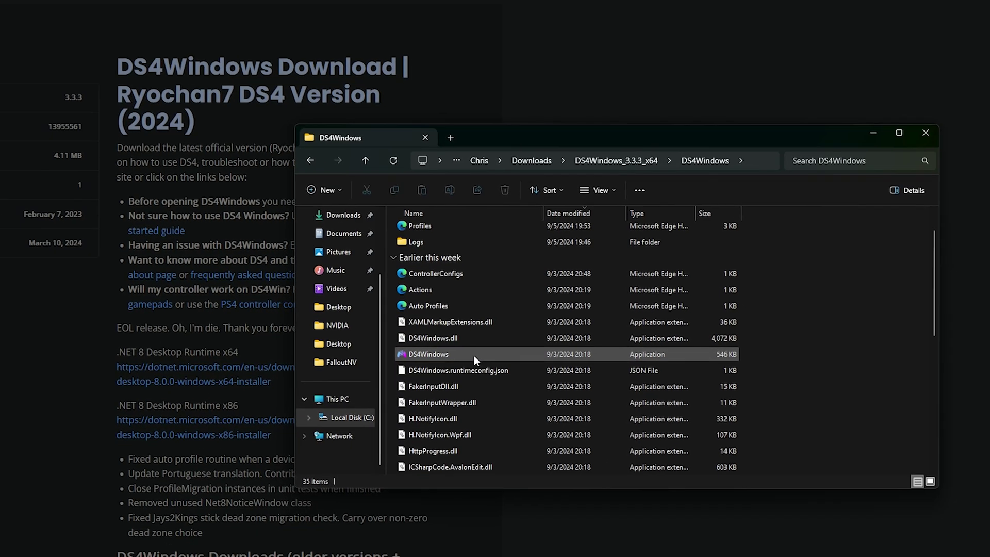
pyautogui.click(454, 356)
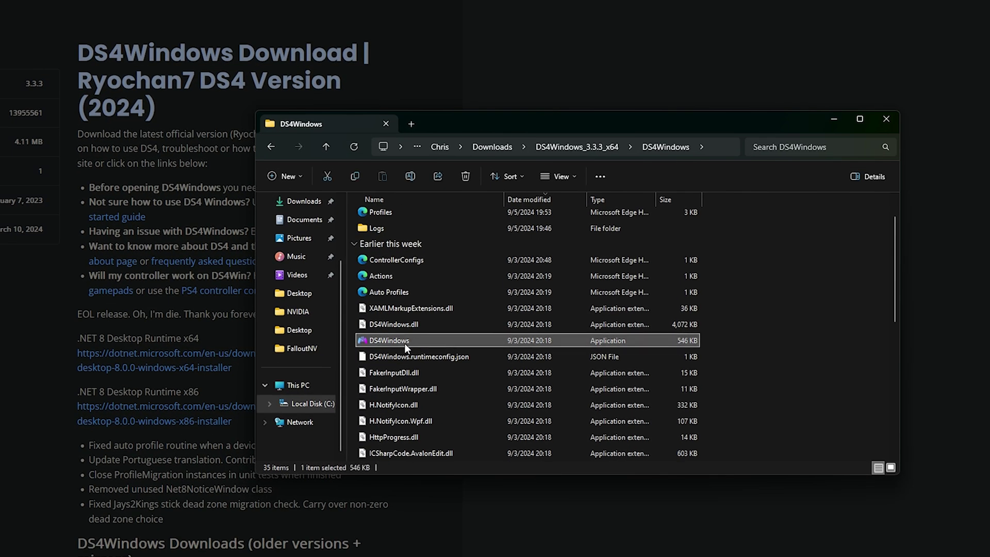
pyautogui.doubleClick(404, 343)
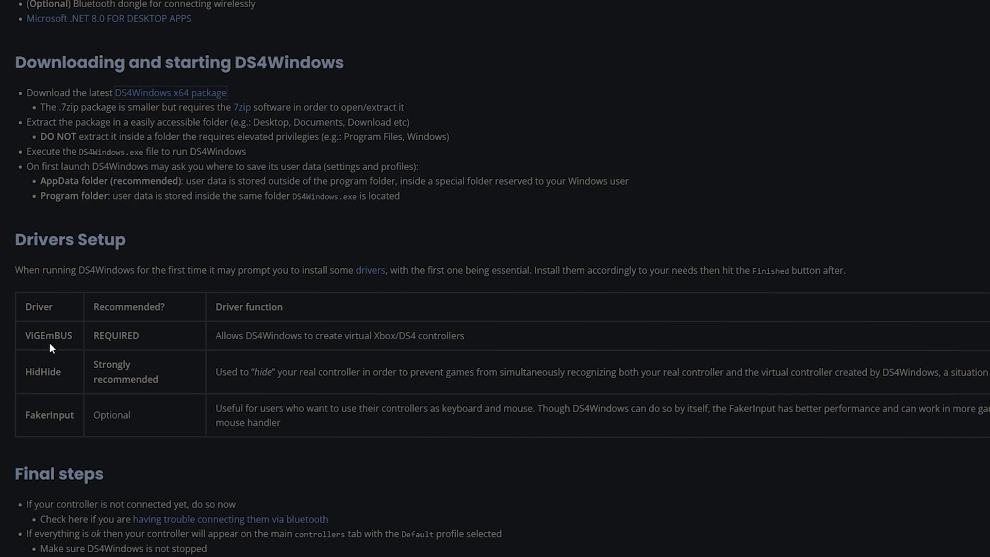
# Step: Highlight the ViGEmBUS row in the Drivers Setup table, then clear the highlight
pyautogui.moveTo(48, 351); pyautogui.dragTo(38, 318)
pyautogui.click(51, 353)
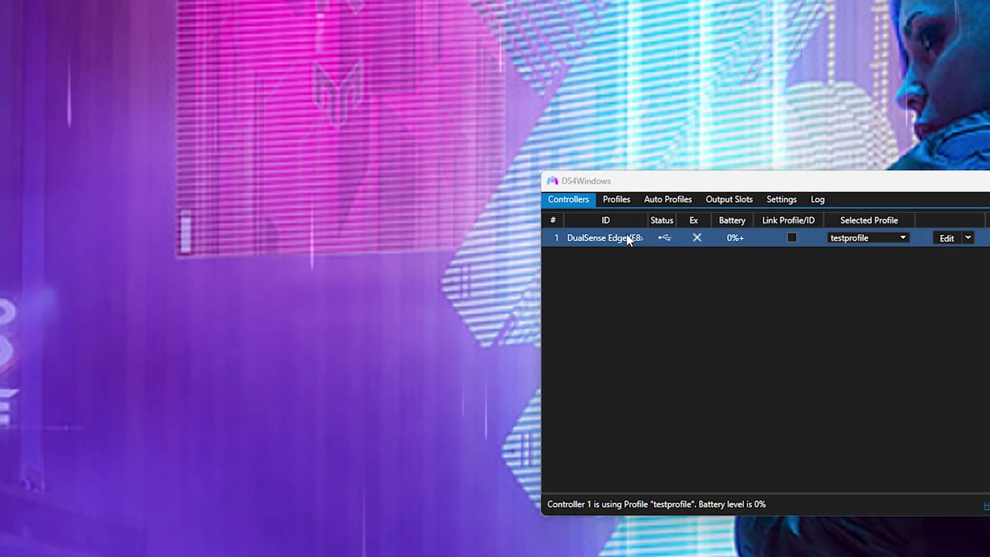
# Step: From the Profiles tab, create a new profile and decline the preset prompt
pyautogui.click(600, 201)
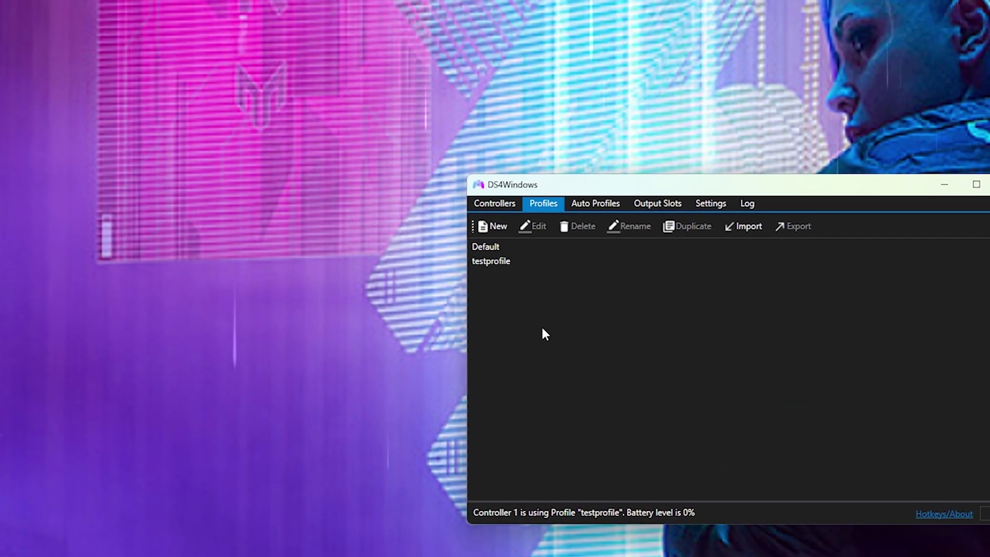
pyautogui.click(485, 204)
pyautogui.click(534, 205)
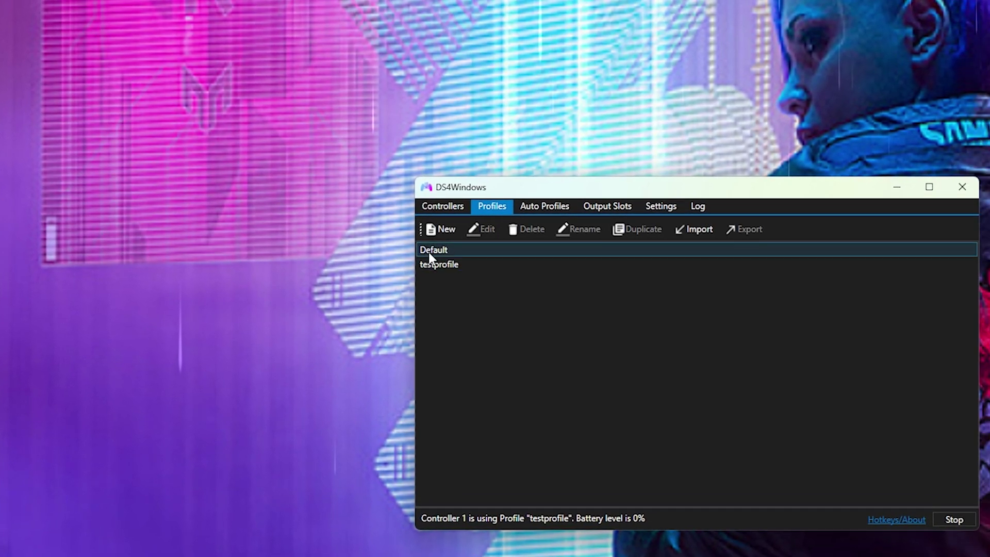
pyautogui.click(450, 235)
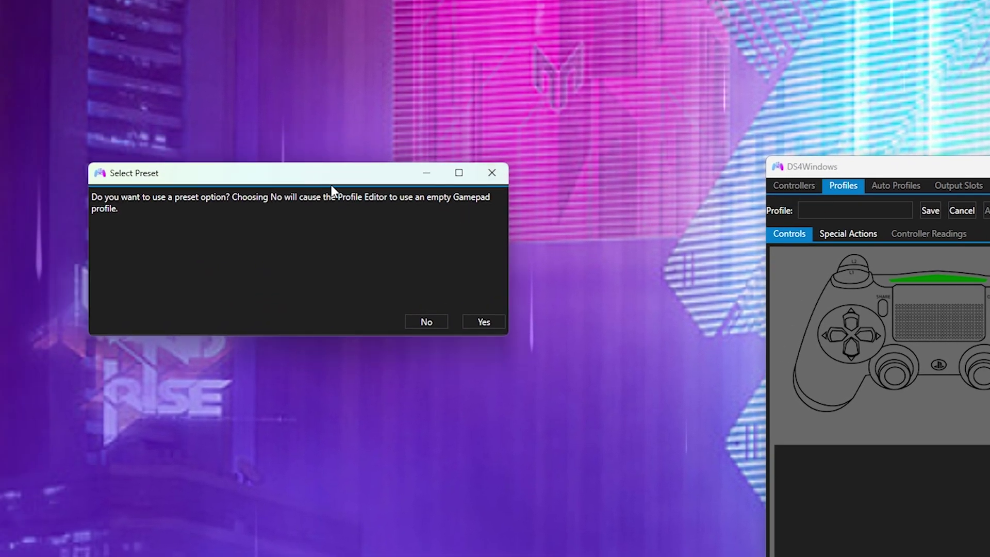
pyautogui.click(425, 320)
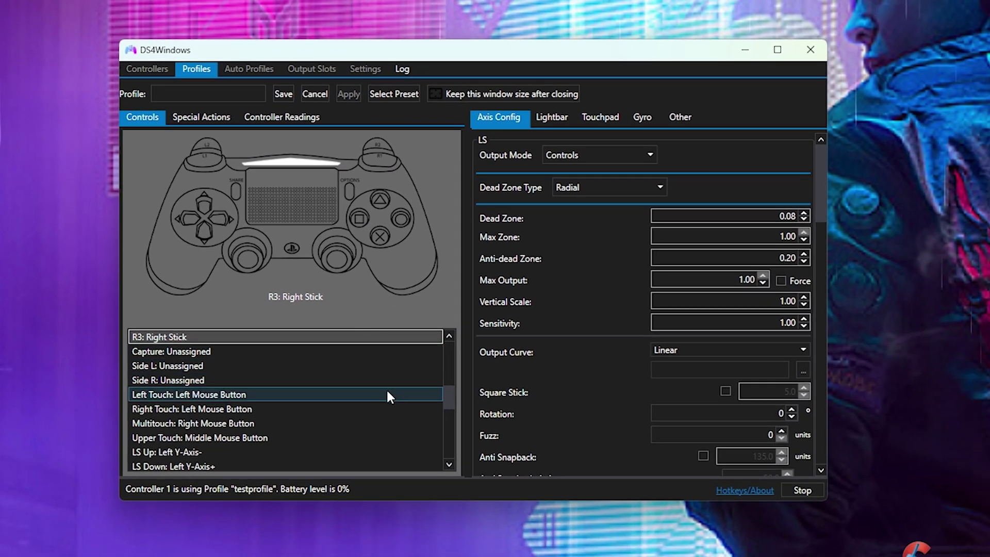
pyautogui.scroll(6, 386, 390)
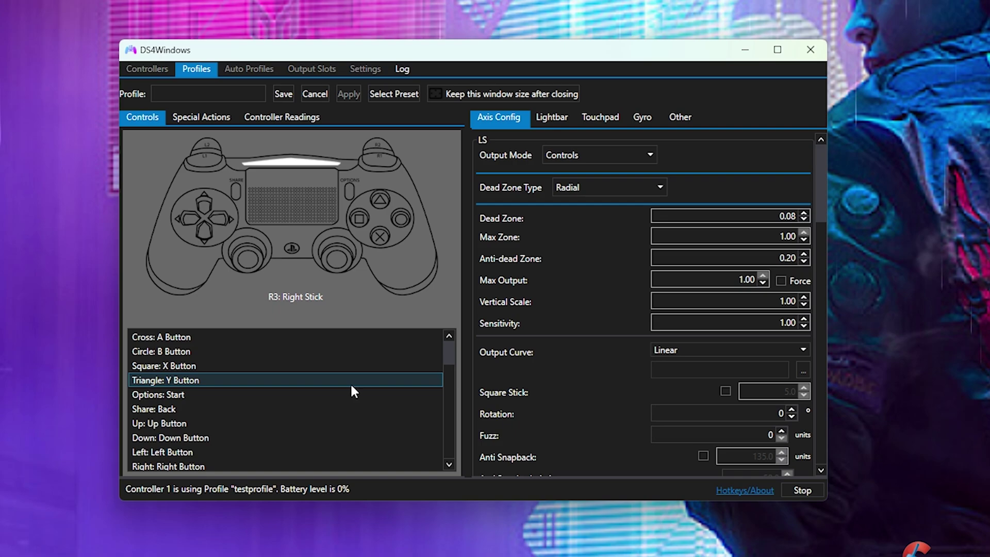
pyautogui.scroll(-5, 341, 374)
pyautogui.scroll(1, 291, 358)
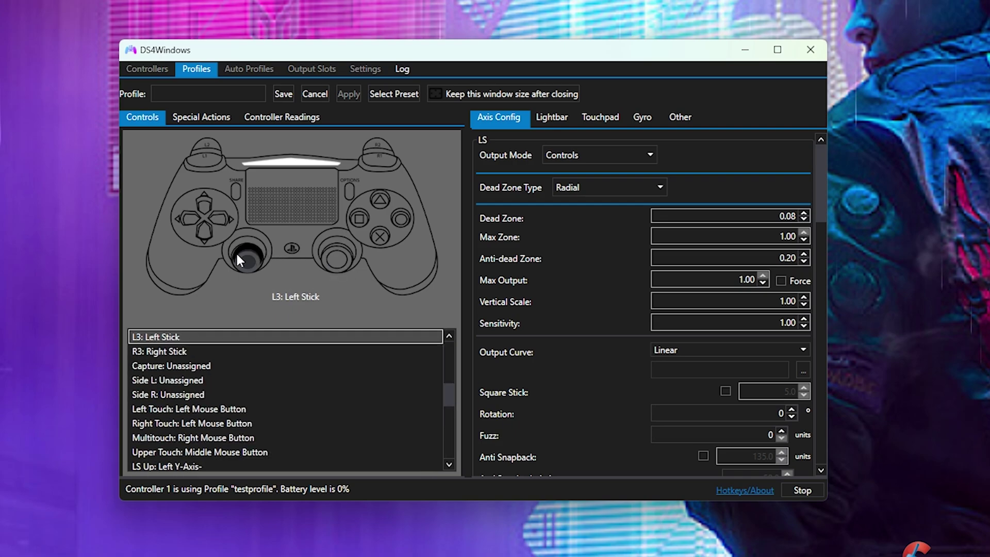
pyautogui.scroll(-5, 289, 366)
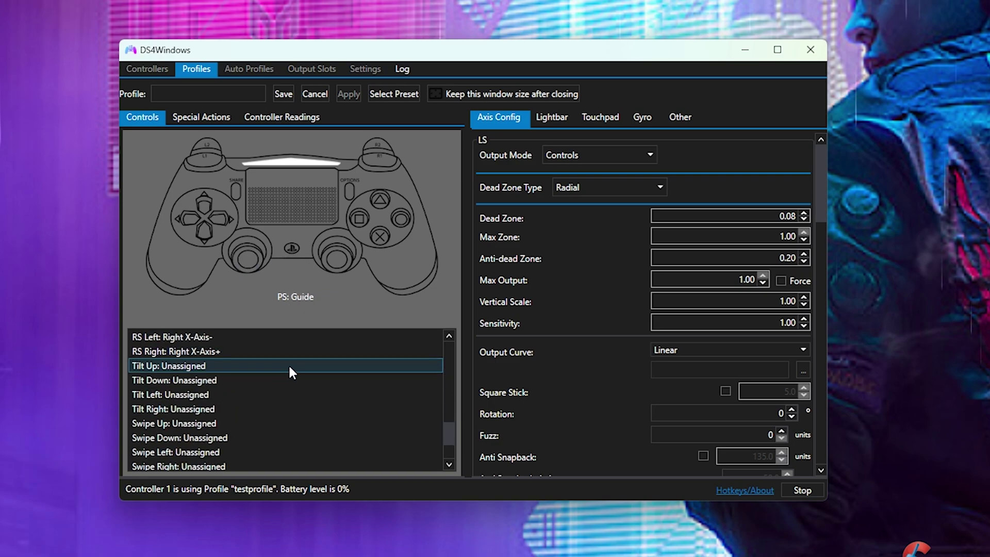
pyautogui.scroll(-2, 288, 364)
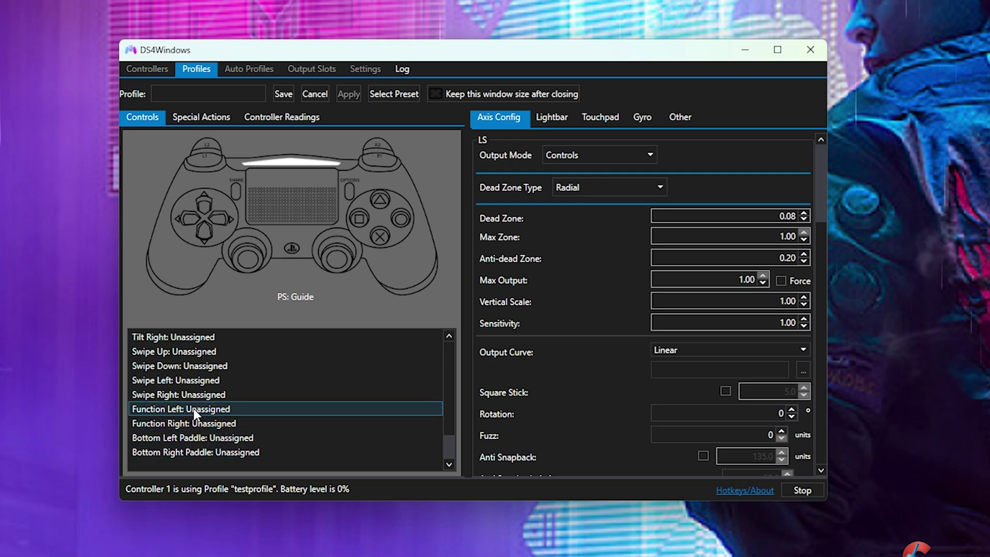
# Step: Open the Swipe Right gesture's action choices, then close them without changes
pyautogui.click(230, 400)
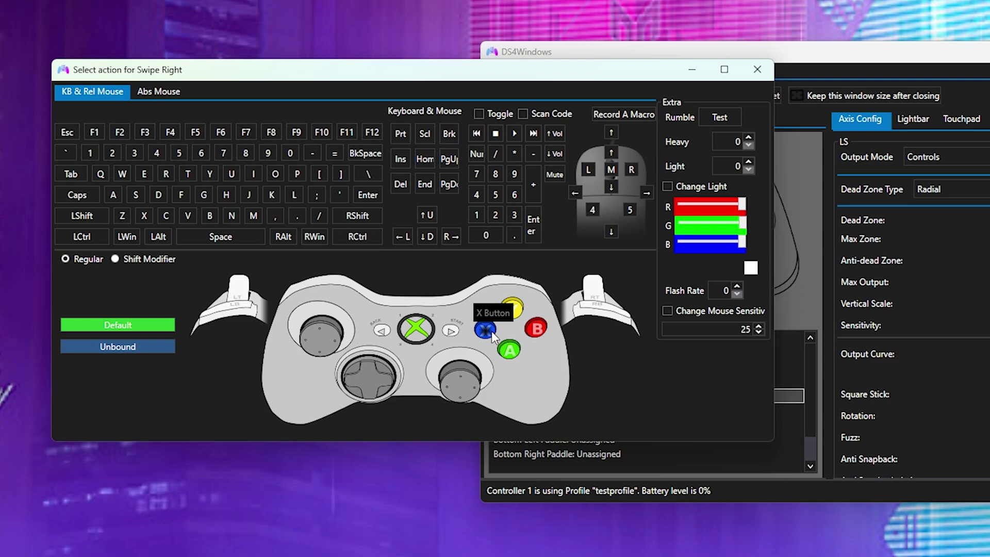
pyautogui.click(755, 69)
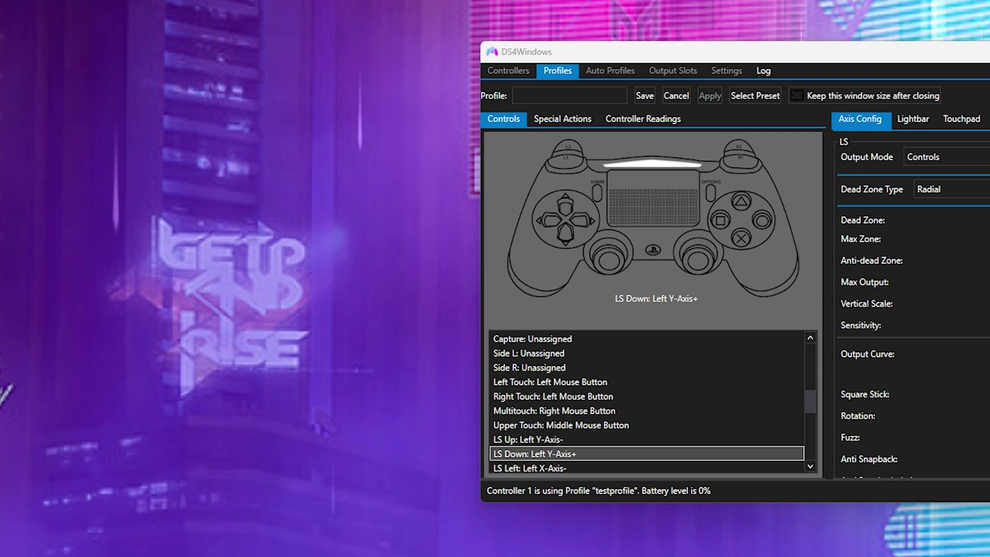
# Step: Apply the Gamepad preset with DualShock 4 as the output controller
pyautogui.click(756, 96)
pyautogui.click(240, 64)
pyautogui.click(239, 97)
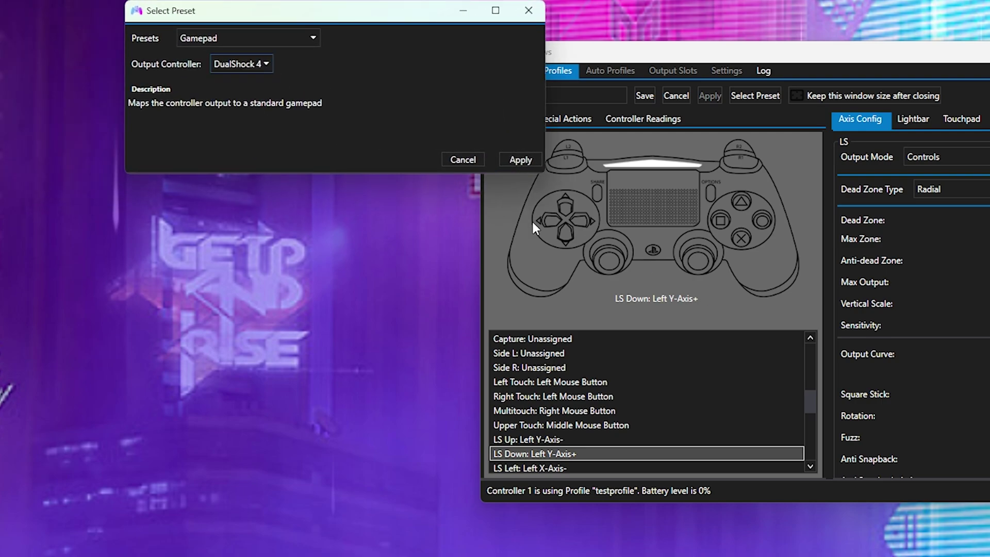
pyautogui.click(518, 161)
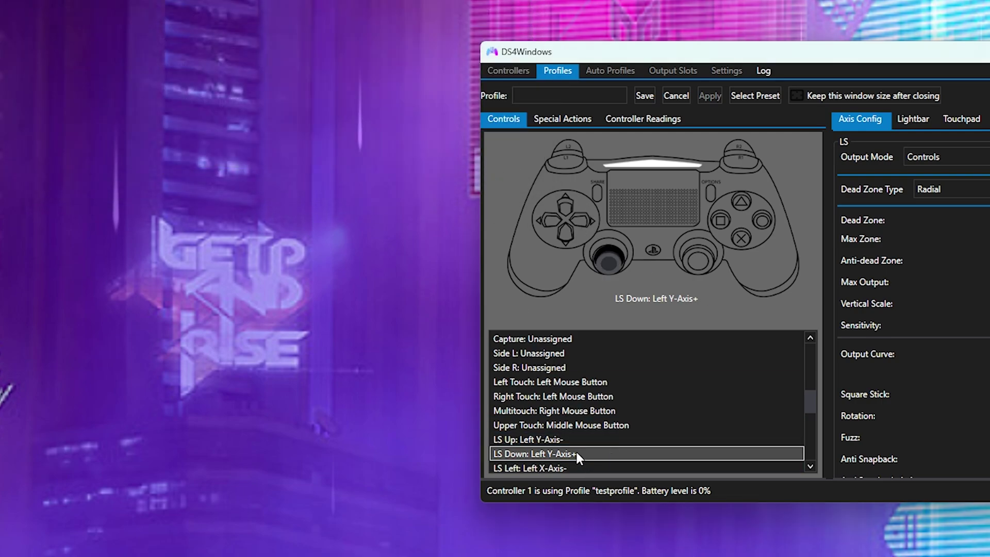
pyautogui.scroll(-6, 576, 451)
pyautogui.click(590, 445)
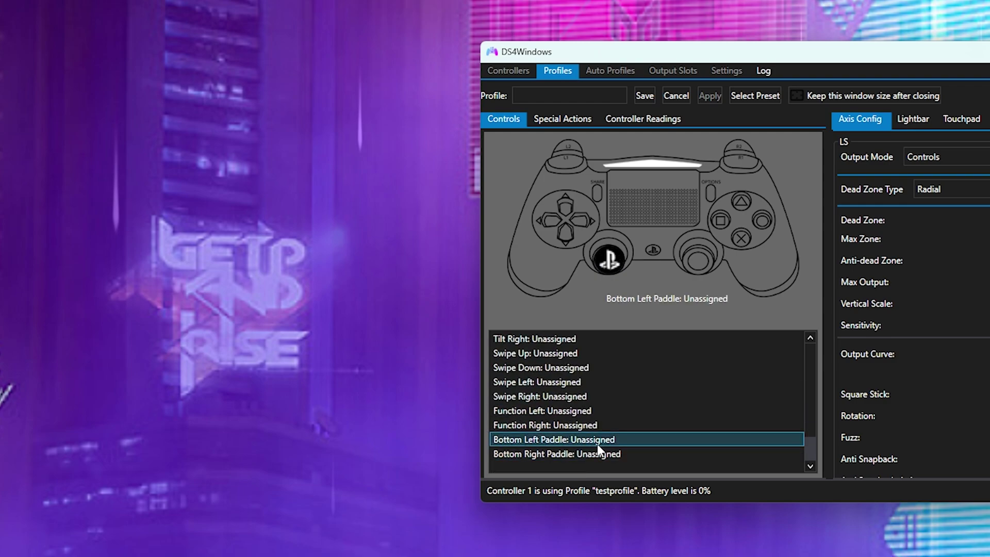
# Step: Map Bottom Left Paddle to L3 and Bottom Right Paddle to R3
pyautogui.doubleClick(588, 442)
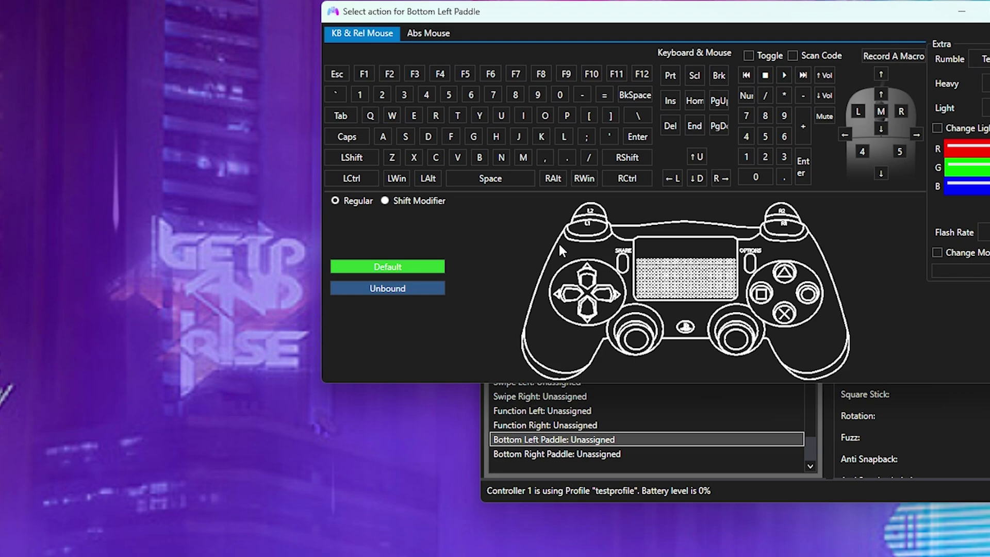
pyautogui.click(637, 342)
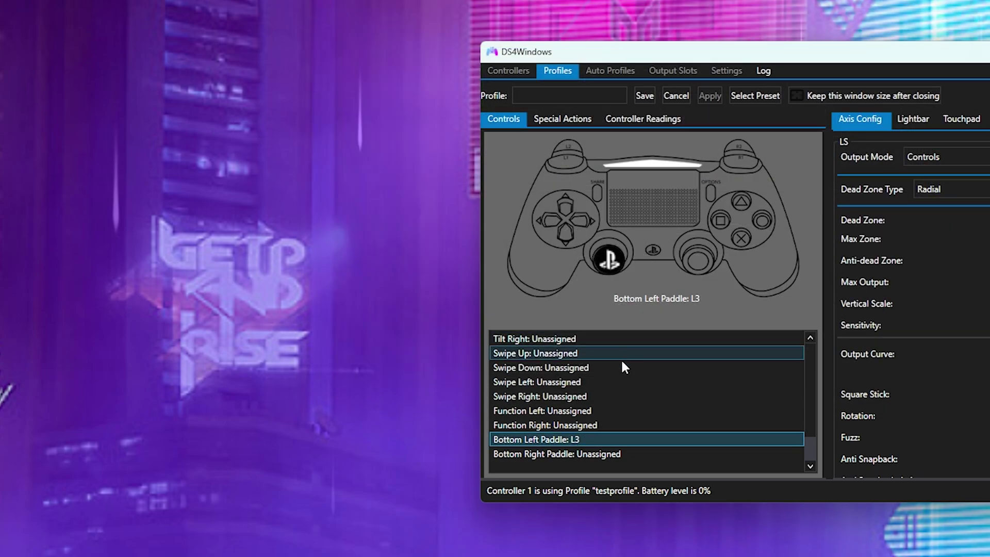
pyautogui.click(563, 454)
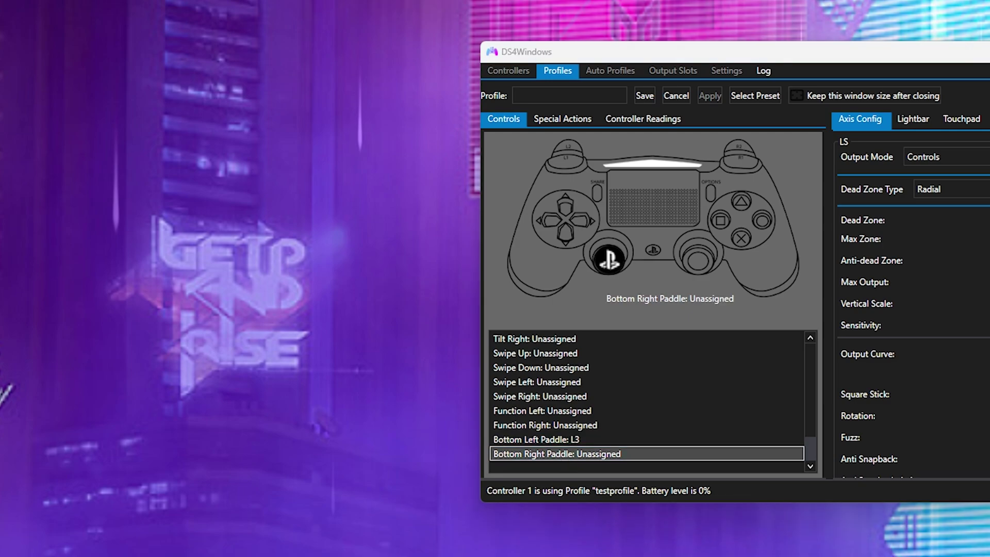
pyautogui.doubleClick(563, 454)
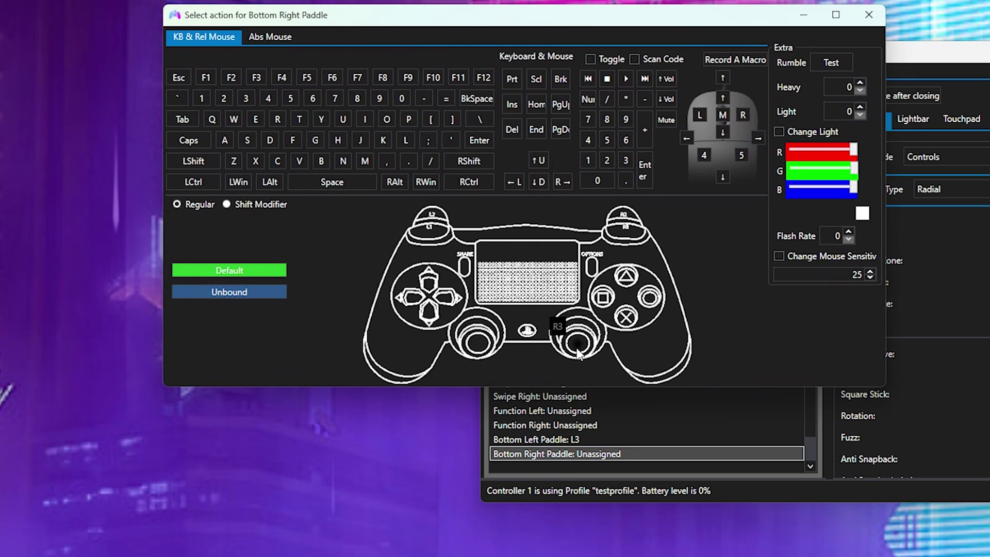
pyautogui.click(578, 353)
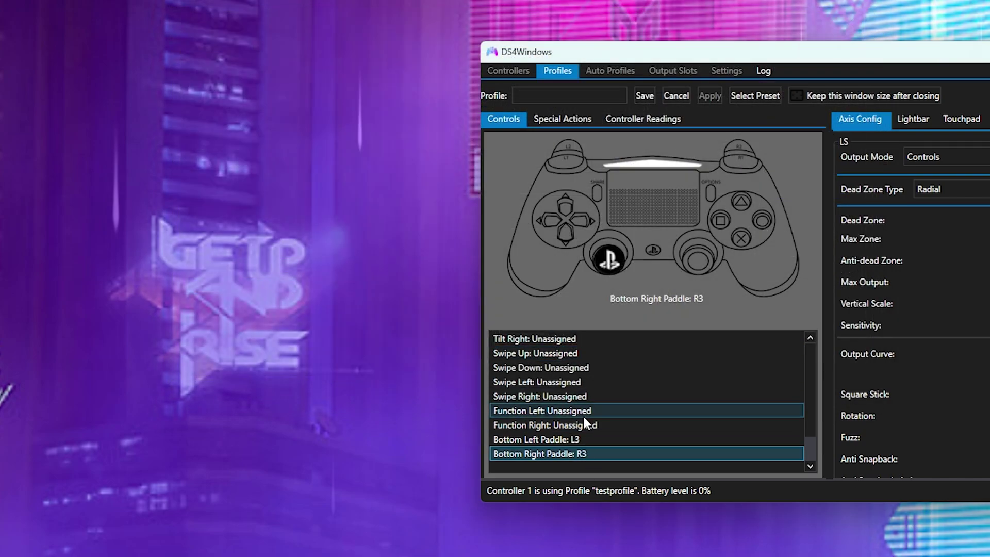
# Step: Map Function Left to Cross and Function Right to Triangle
pyautogui.click(614, 274)
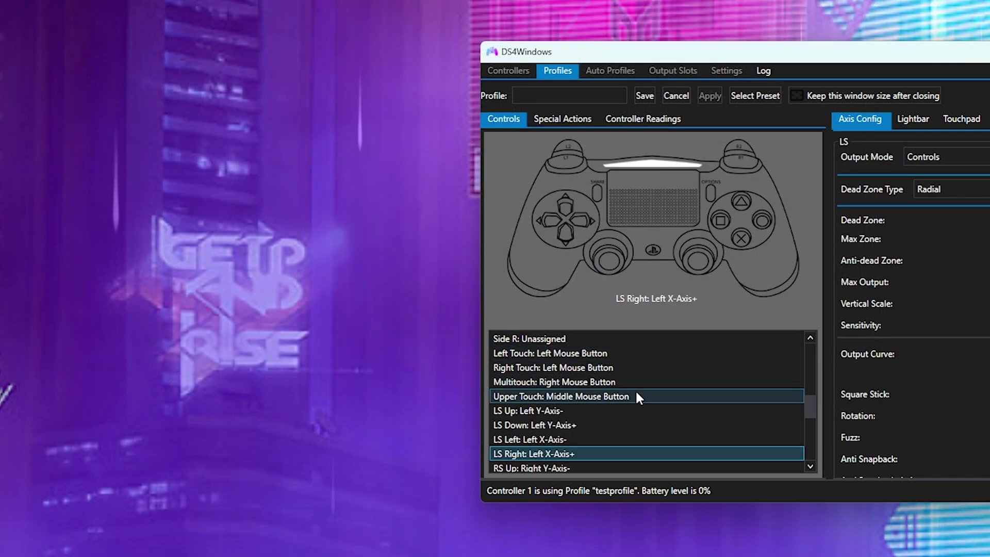
pyautogui.scroll(-5, 658, 439)
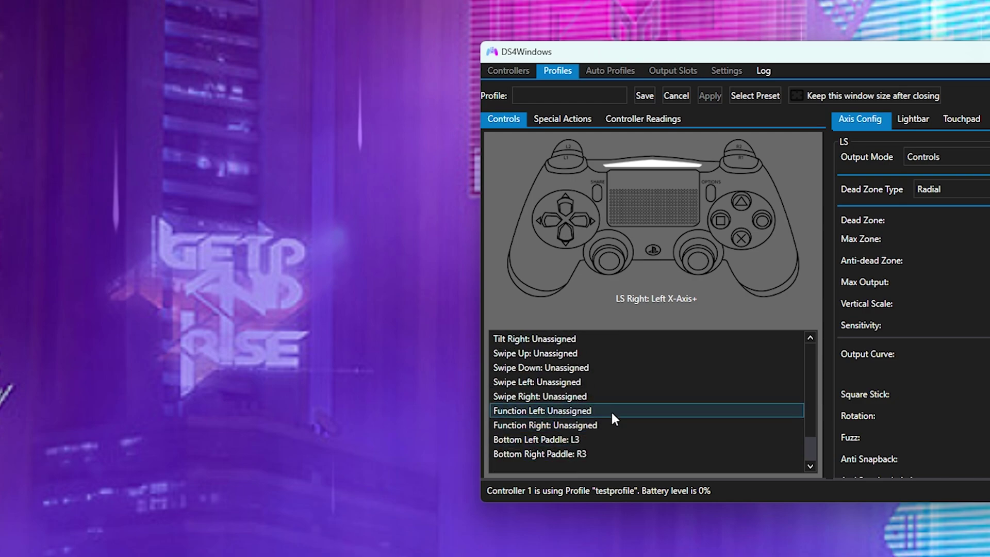
pyautogui.click(610, 410)
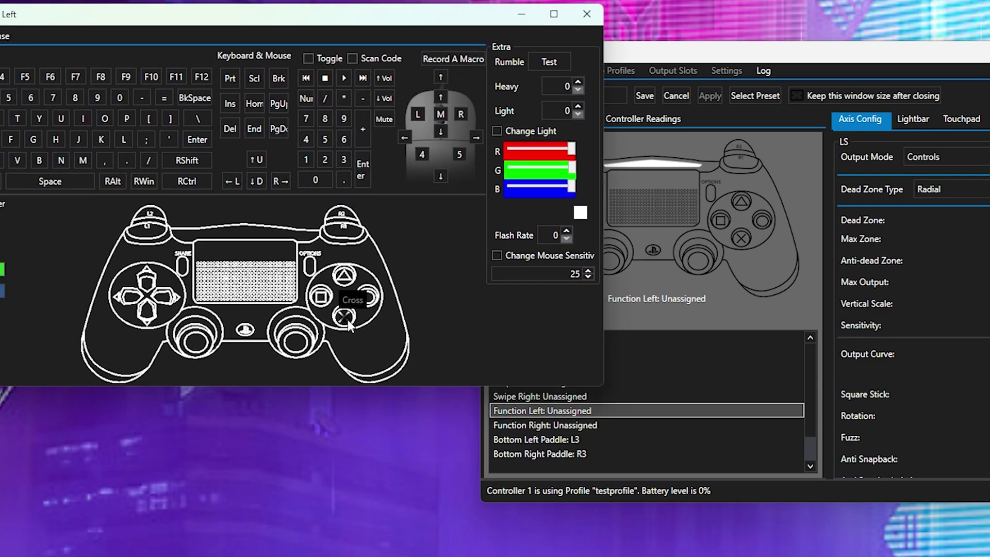
pyautogui.click(348, 322)
pyautogui.click(582, 428)
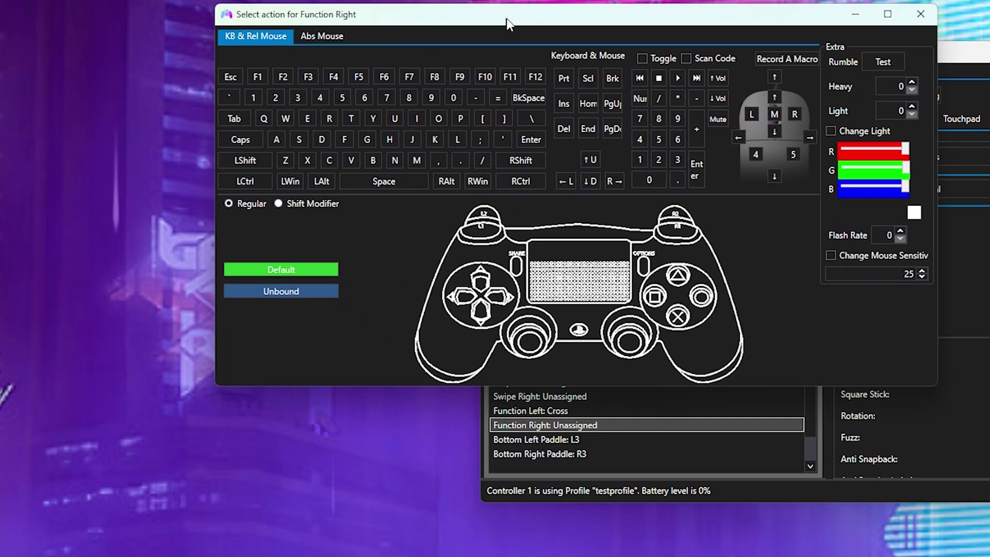
pyautogui.click(677, 277)
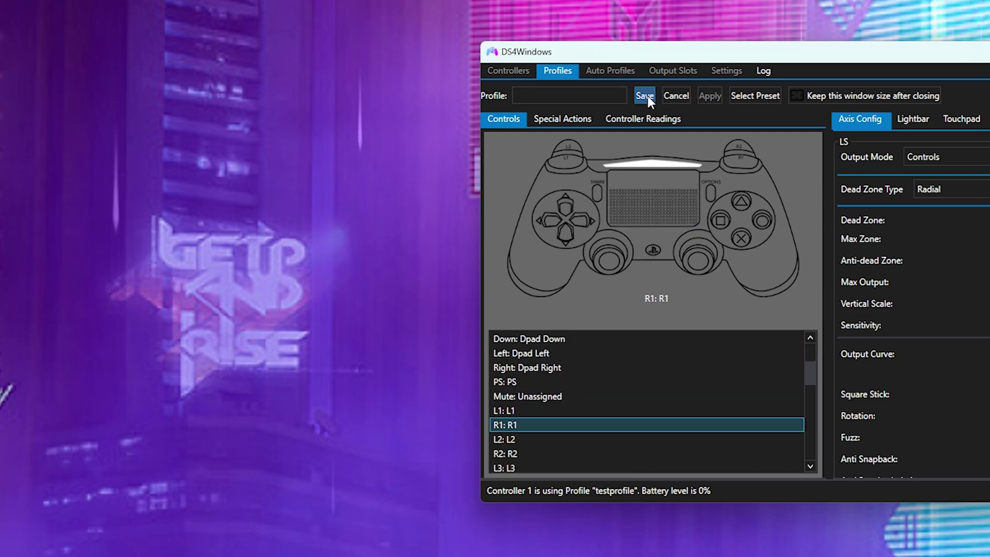
# Step: Enter 'te' in the profile name field and close the profile editor
pyautogui.click(608, 96)
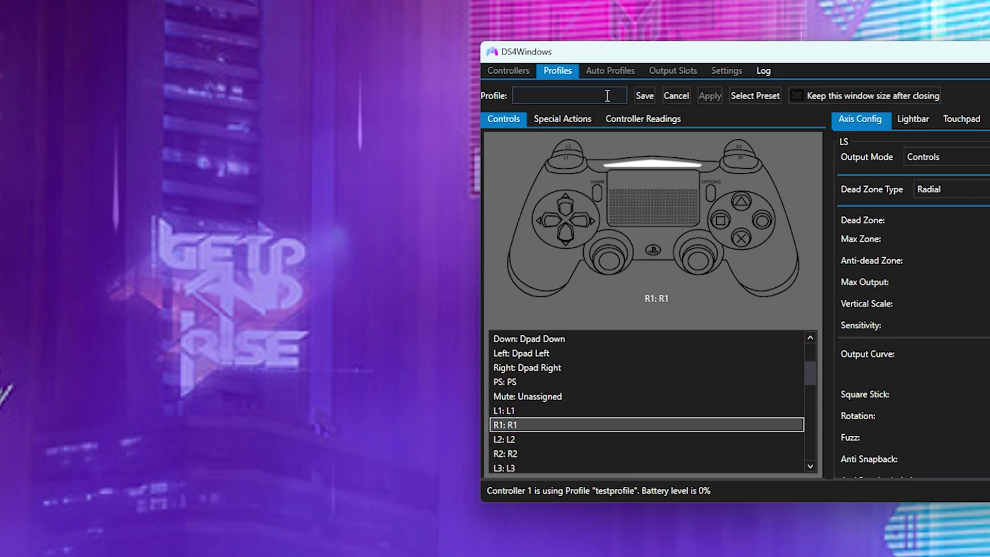
pyautogui.write('testprofile')
pyautogui.click(669, 95)
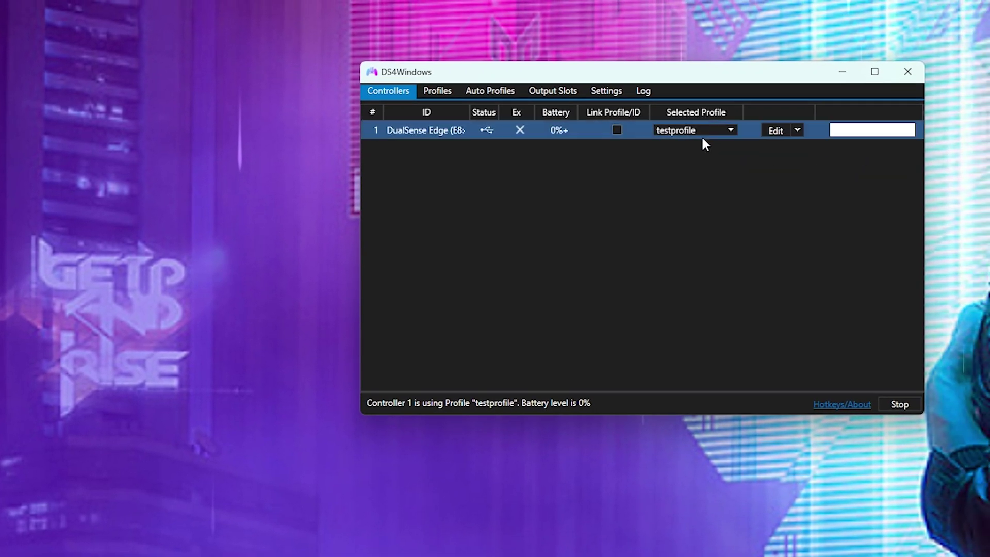
# Step: Keep Use Profile Color for the controller's light bar and select the DualSense Edge
pyautogui.rightClick(862, 132)
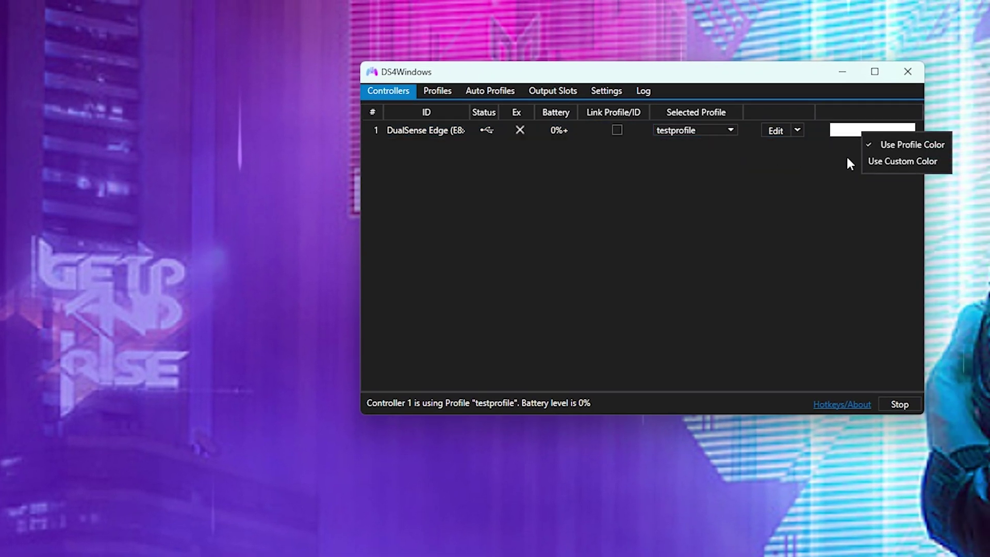
pyautogui.click(878, 144)
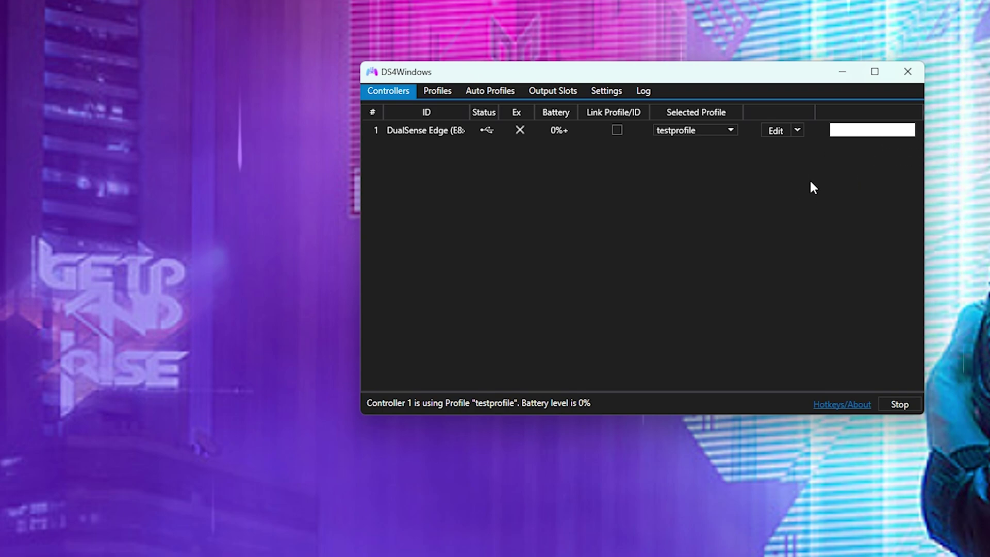
pyautogui.click(809, 138)
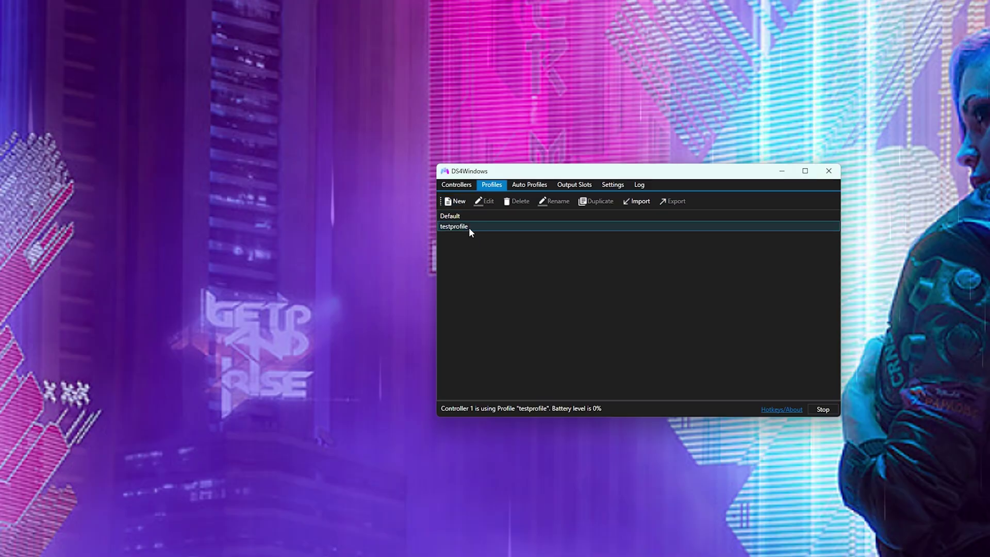
# Step: Export testprofile as a profile file, saving it under the name 'testorofile'
pyautogui.click(470, 228)
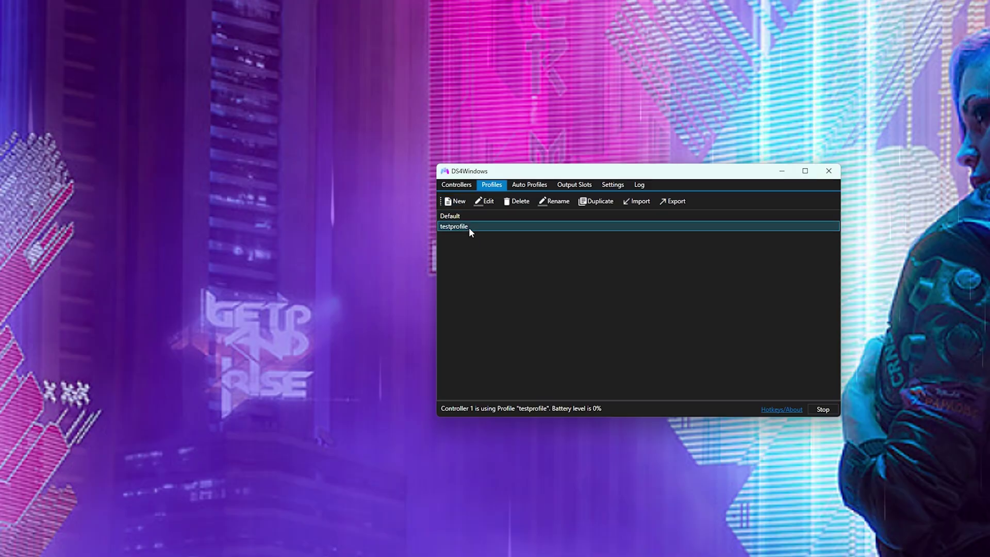
pyautogui.click(682, 202)
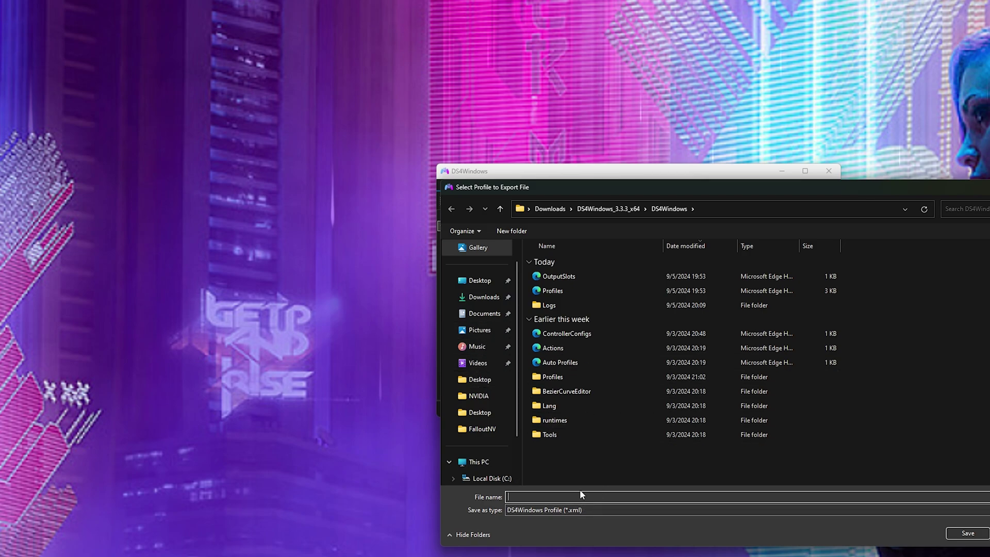
pyautogui.write('testorofiles')
pyautogui.press('Return')
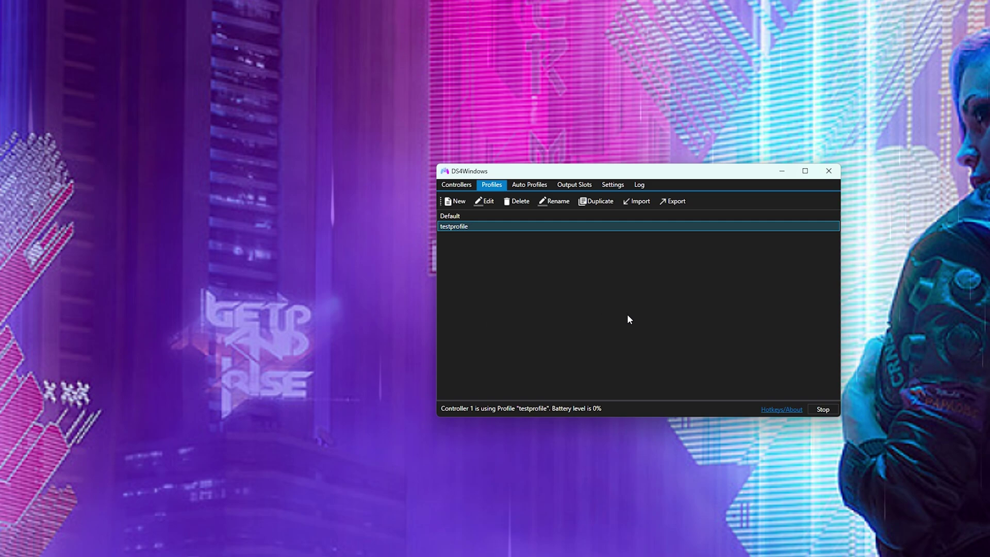
# Step: Add the installed Steam games to the Auto Profiles program list
pyautogui.click(529, 185)
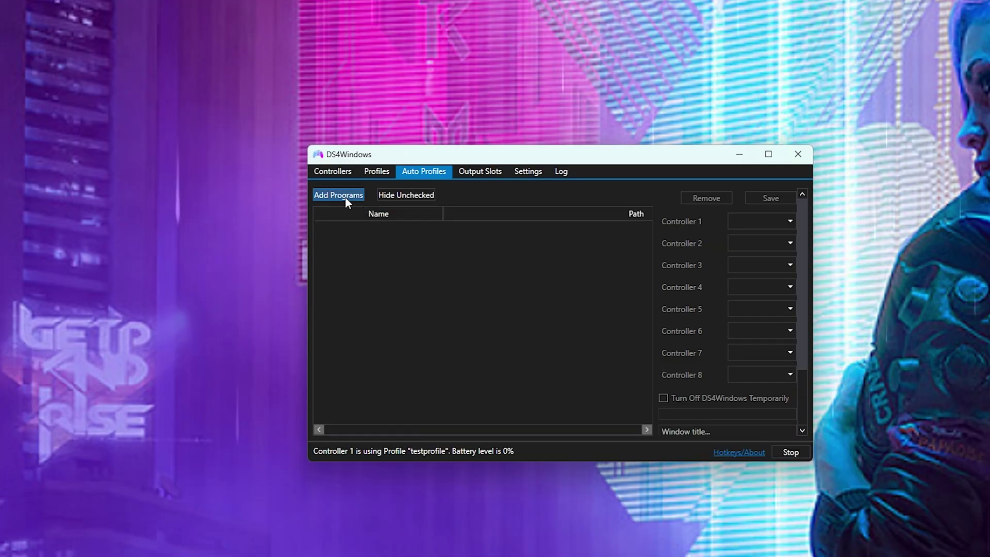
pyautogui.click(345, 196)
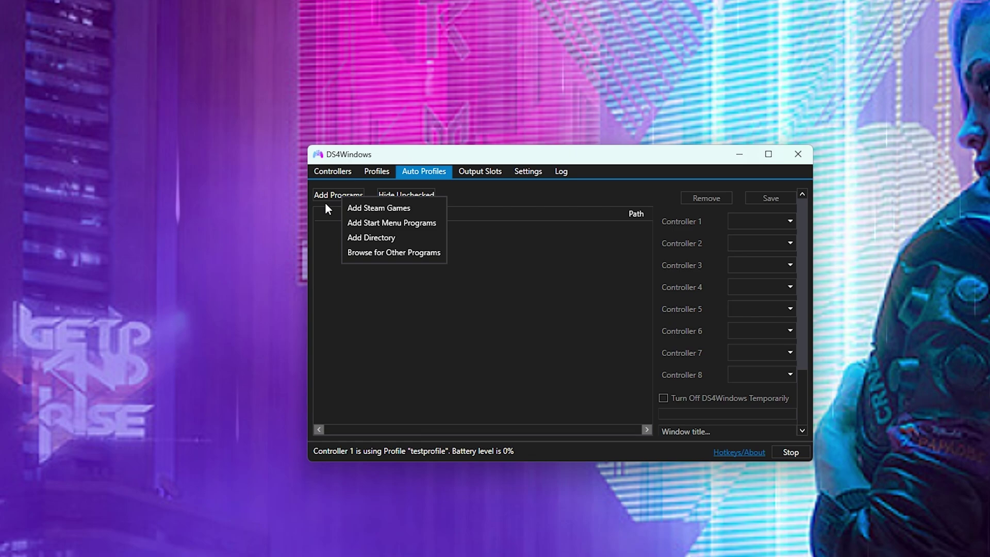
pyautogui.click(377, 212)
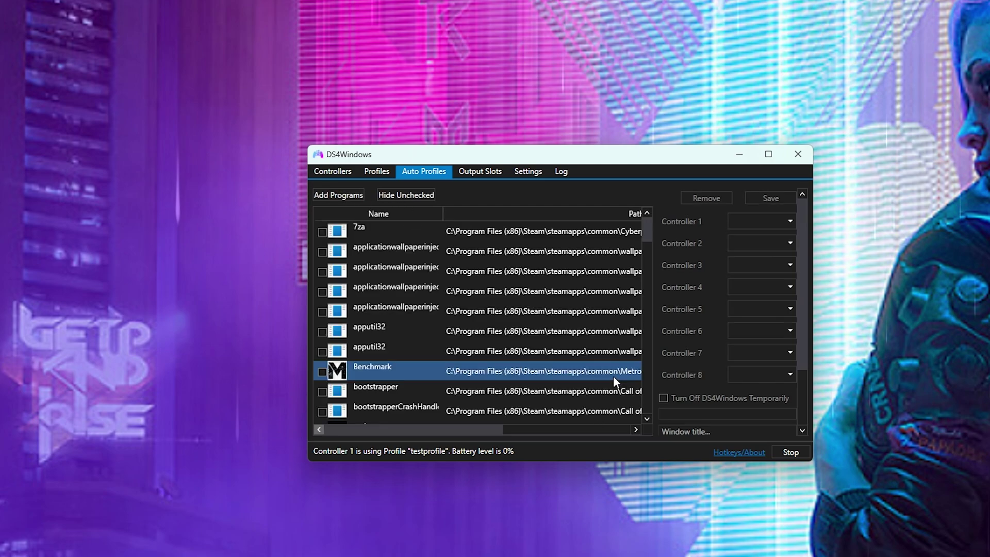
pyautogui.moveTo(648, 230); pyautogui.dragTo(645, 284)
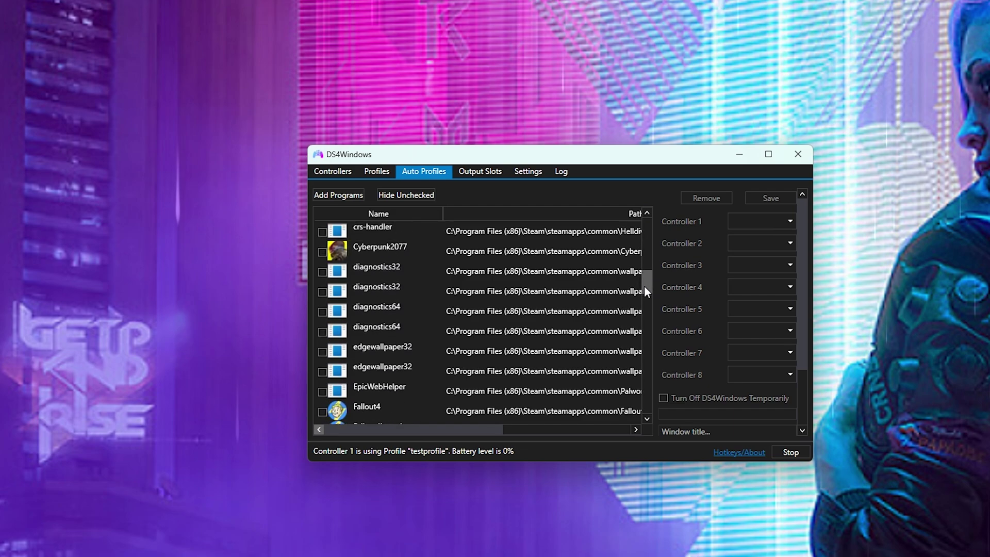
# Step: Assign testprofile to Controller 1 for Cyberpunk2077, save the rule, and leave Controller 2 without a profile
pyautogui.click(361, 251)
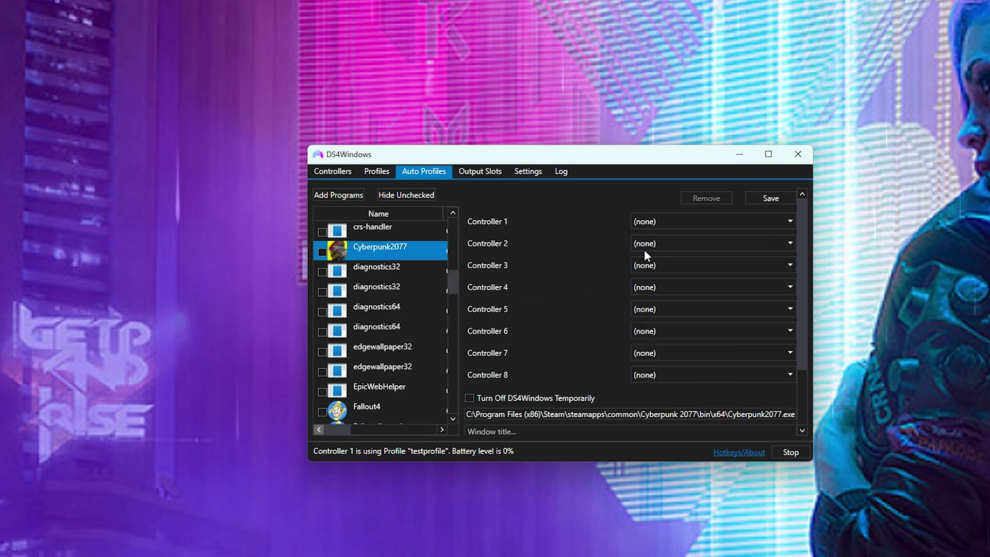
pyautogui.click(657, 221)
pyautogui.click(663, 266)
pyautogui.click(769, 200)
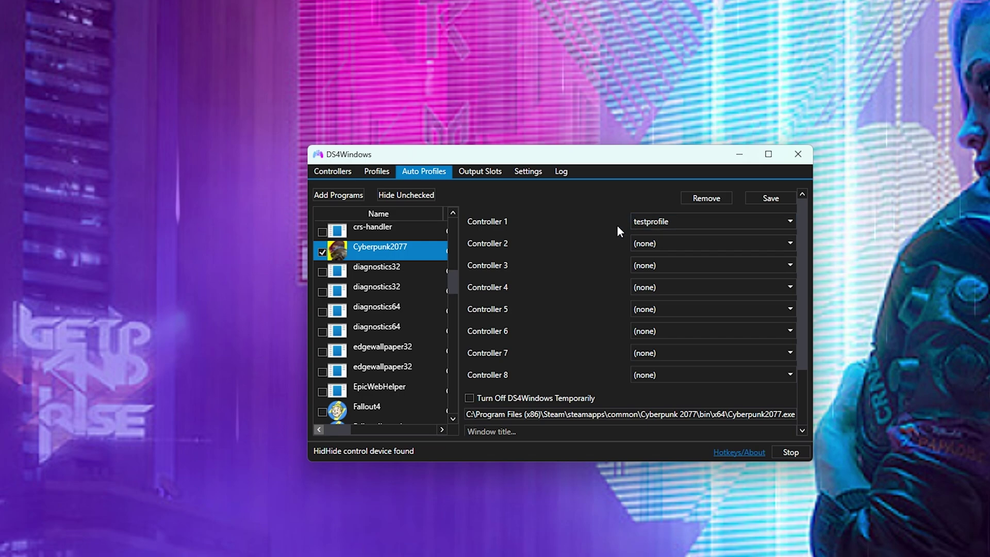
pyautogui.click(690, 242)
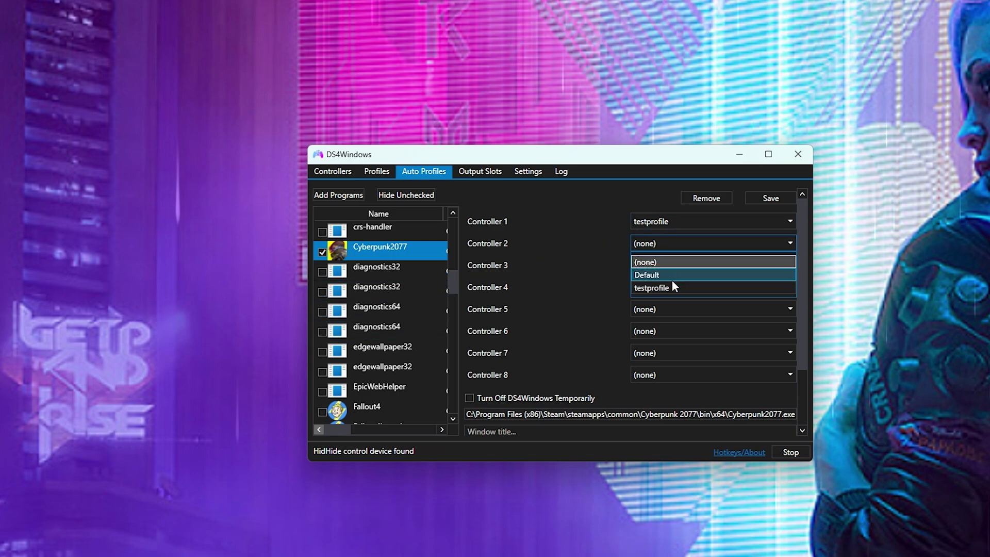
pyautogui.click(578, 246)
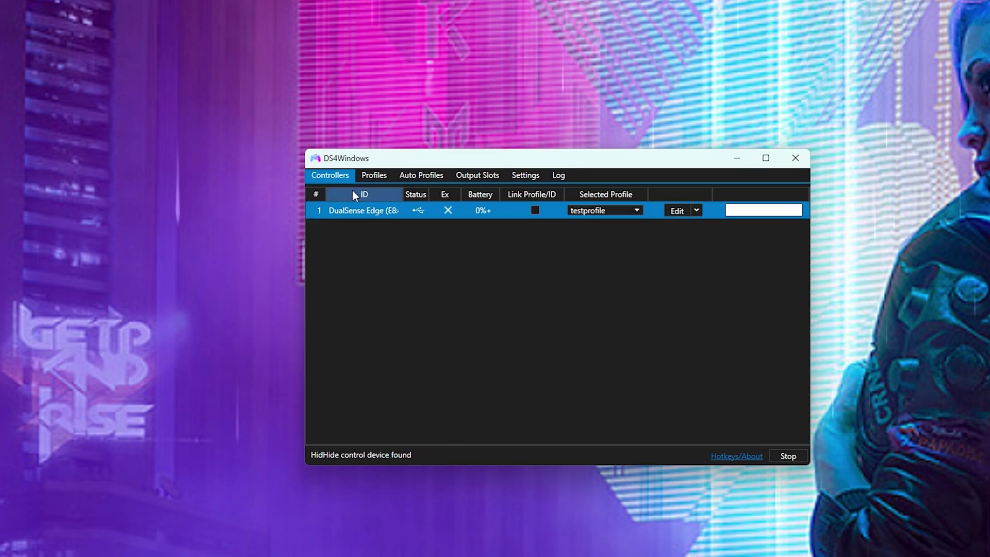
# Step: Open testprofile in the profile editor and bring up its Axis Config stick settings
pyautogui.click(387, 176)
pyautogui.doubleClick(354, 228)
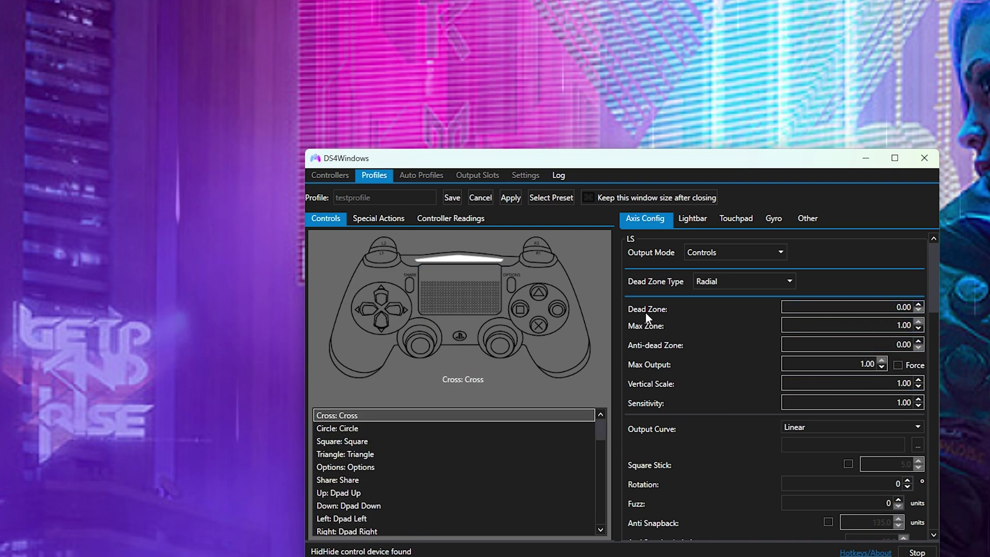
pyautogui.click(918, 305)
# Step: Review the left-stick settings: Radial 0.00 dead zone and Linear output curve
pyautogui.scroll(-1, 721, 342)
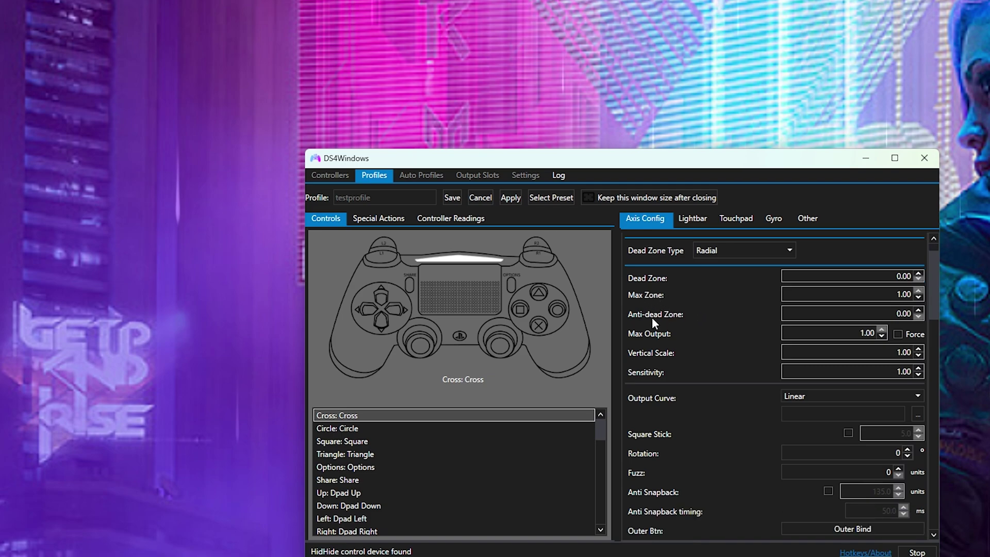
pyautogui.scroll(-1, 681, 335)
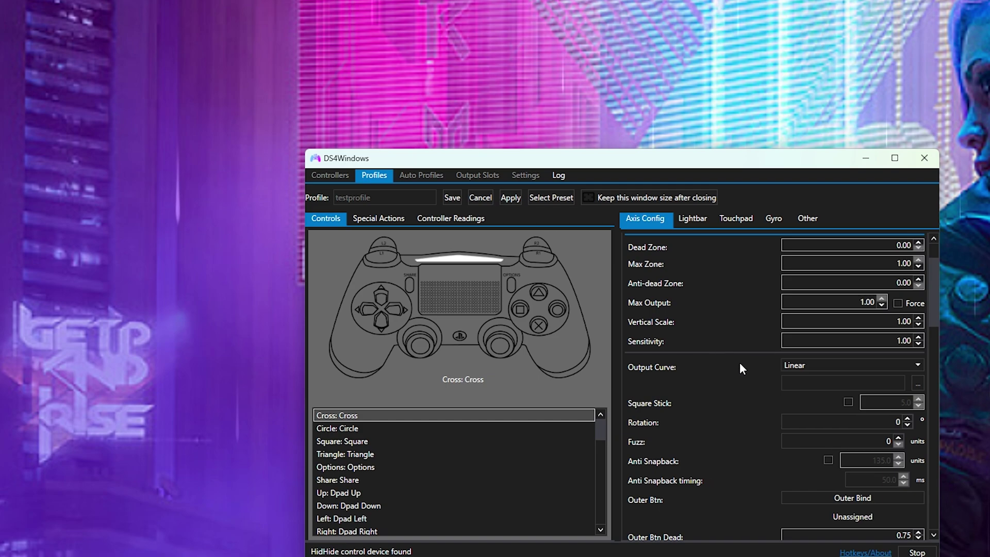
pyautogui.scroll(1, 686, 328)
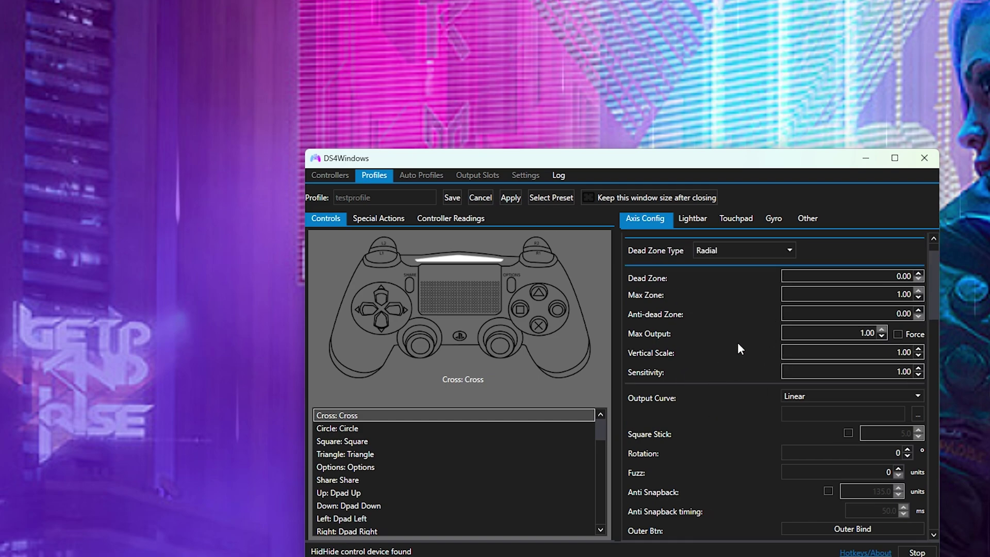
pyautogui.scroll(-4, 740, 357)
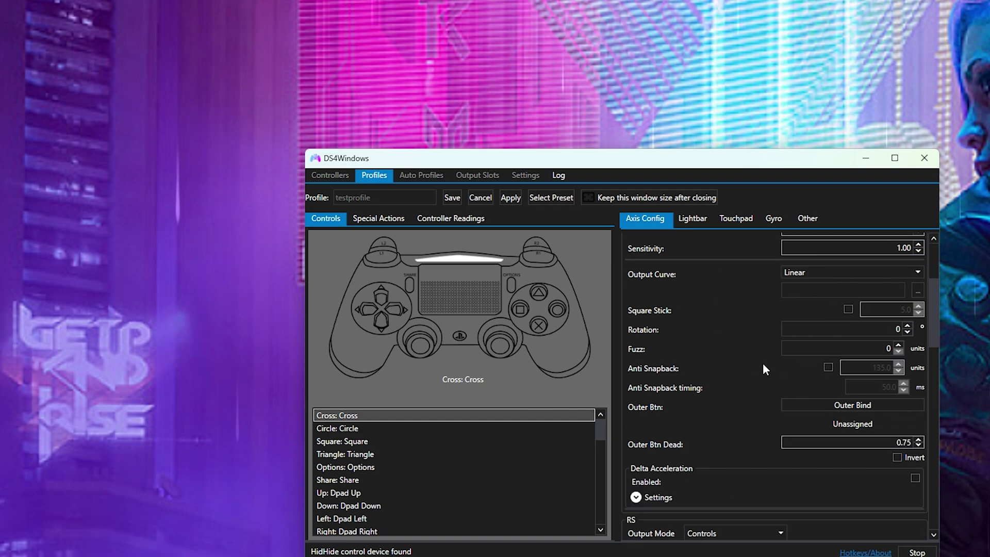
pyautogui.scroll(-2, 763, 364)
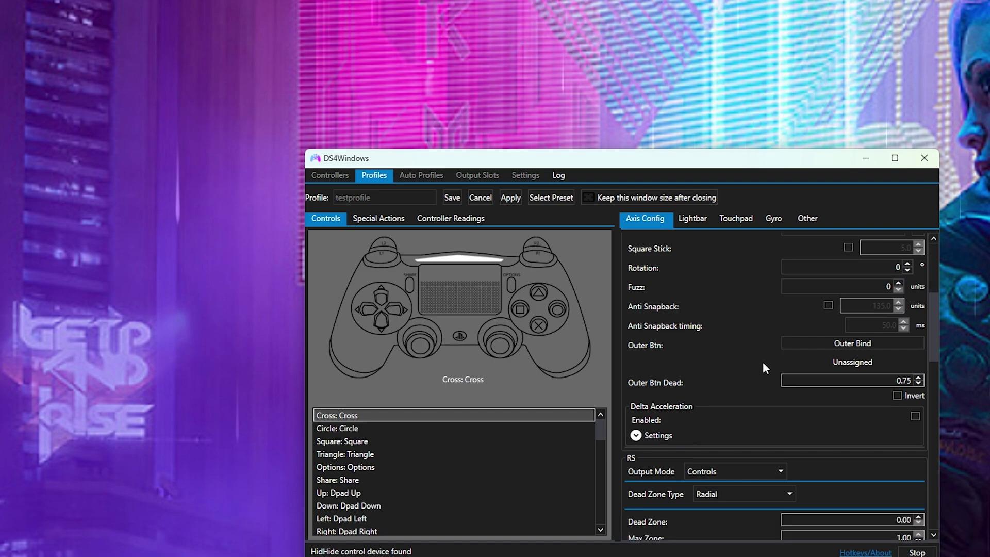
pyautogui.scroll(-1, 763, 367)
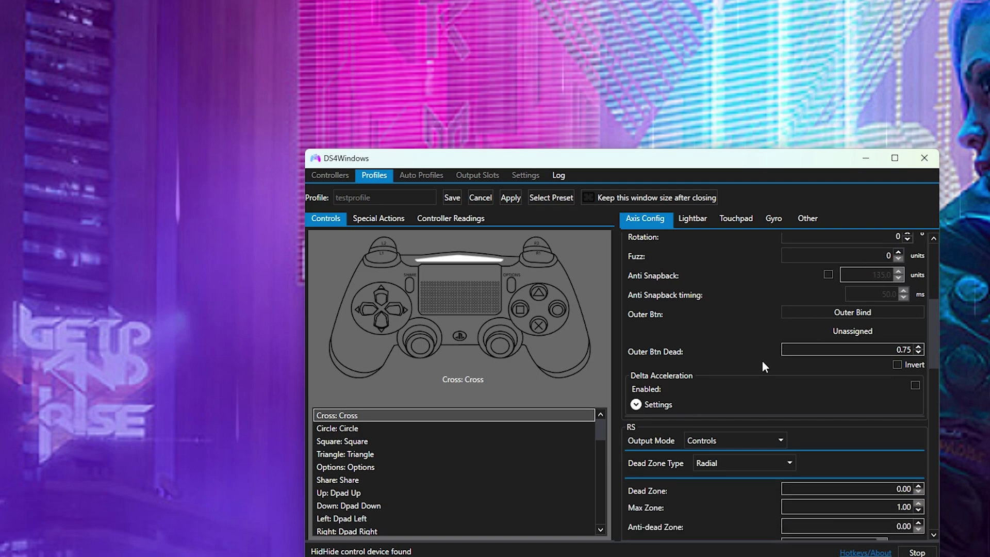